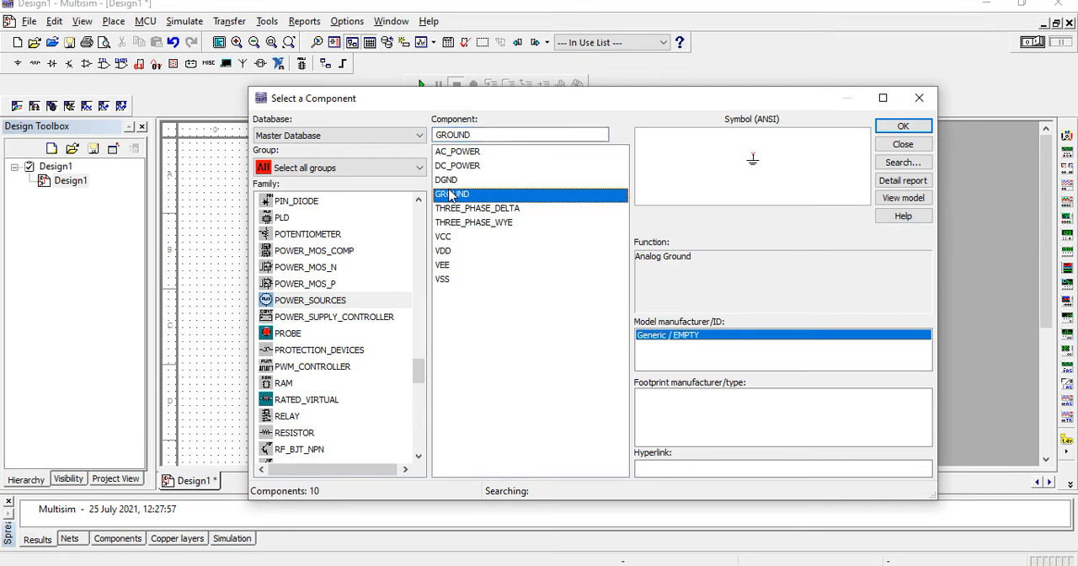
Place the analog ground below and between the two DC sources, and check the lab manual for the transistor's part number
click(493, 355)
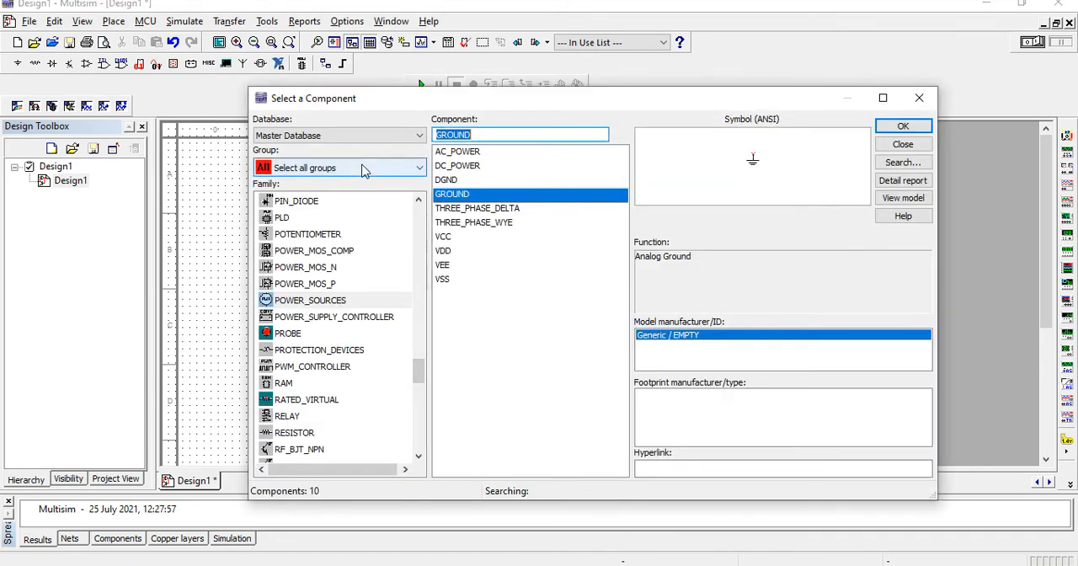
drag(418, 377, 420, 302)
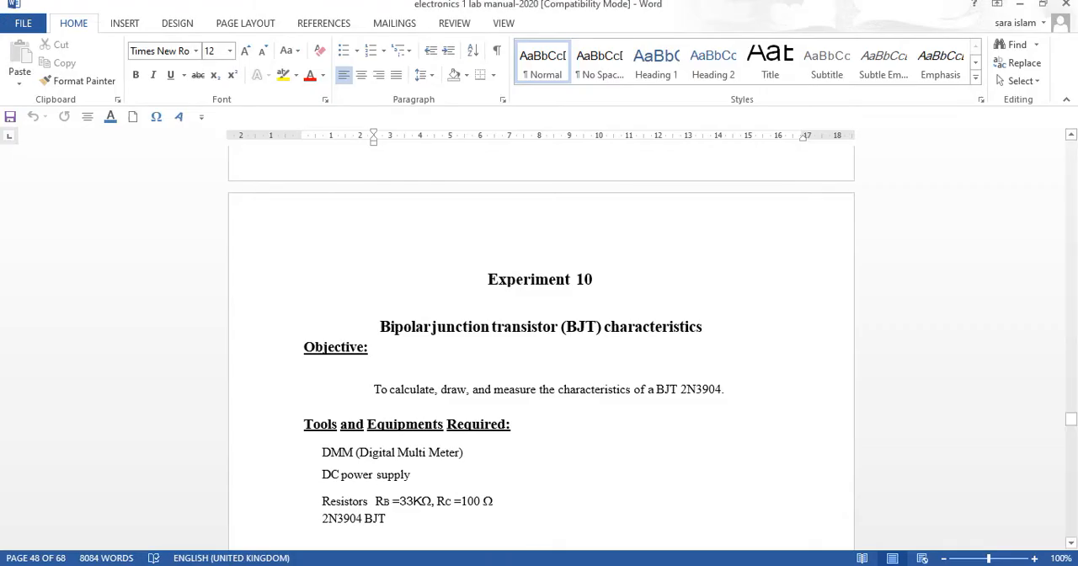
key(alt+Tab)
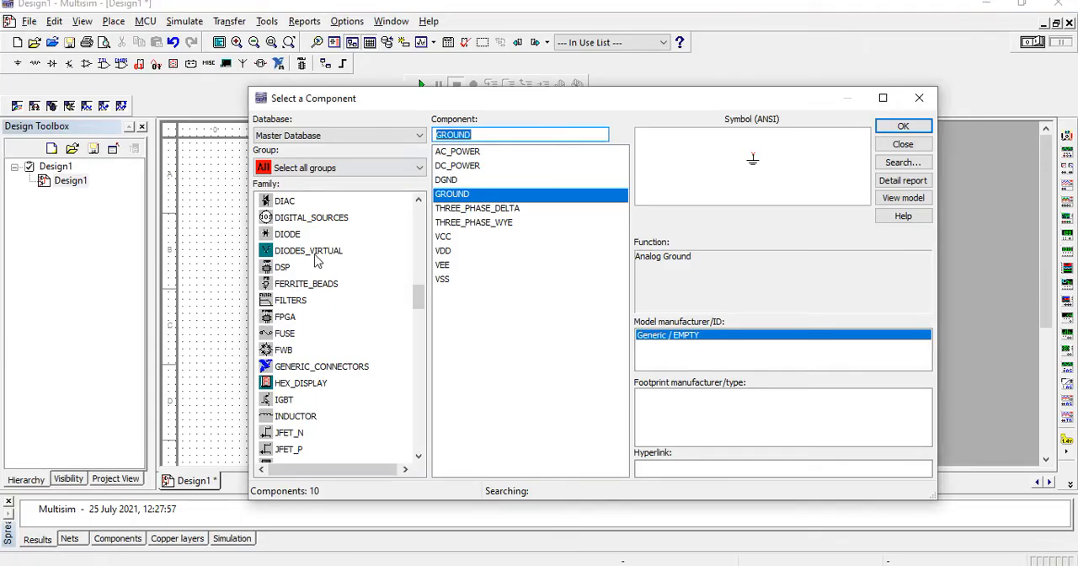
Find the 2N3904 NPN transistor in the Transistors group and place it between the two DC sources
text(2n)
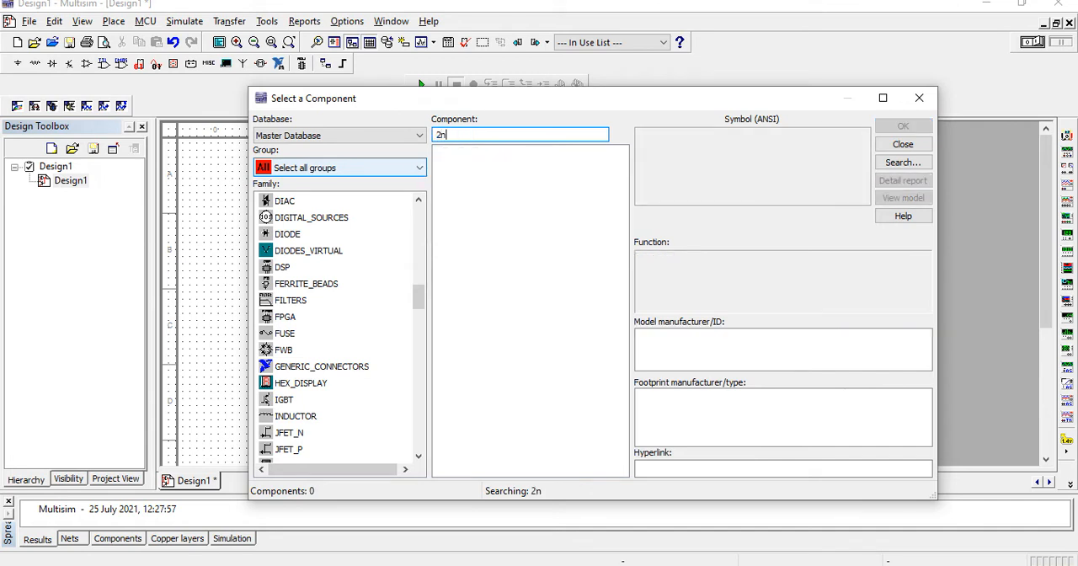
key(BackSpace)
text(N3904)
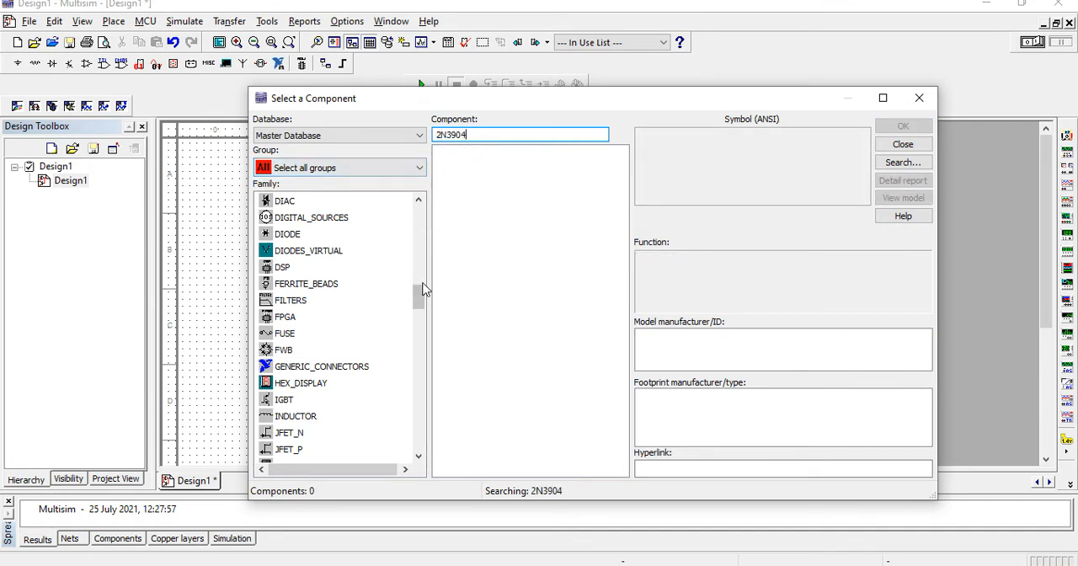
drag(422, 292, 425, 416)
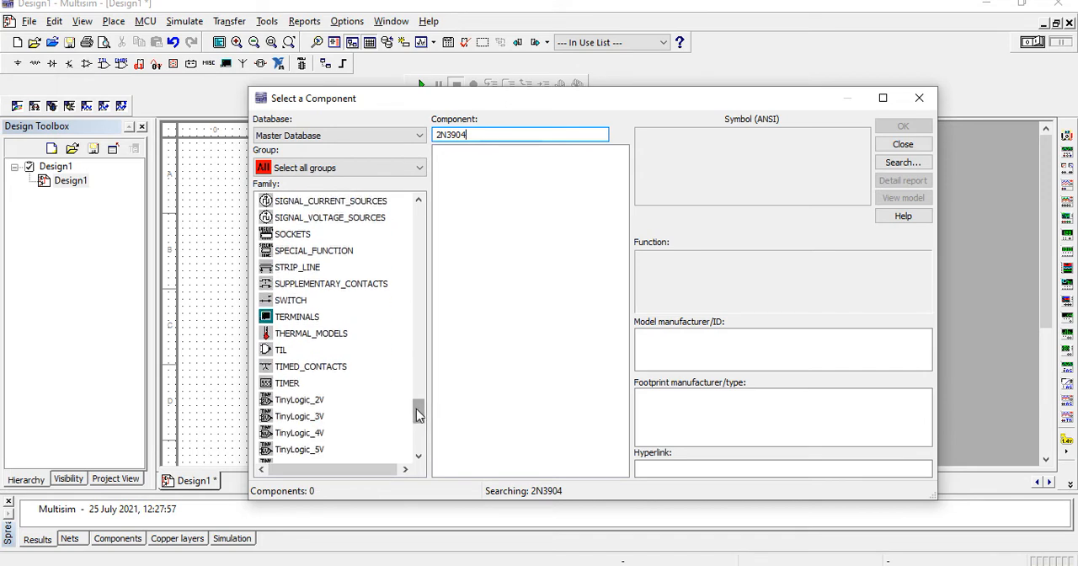
scroll(420, 417, down, 2)
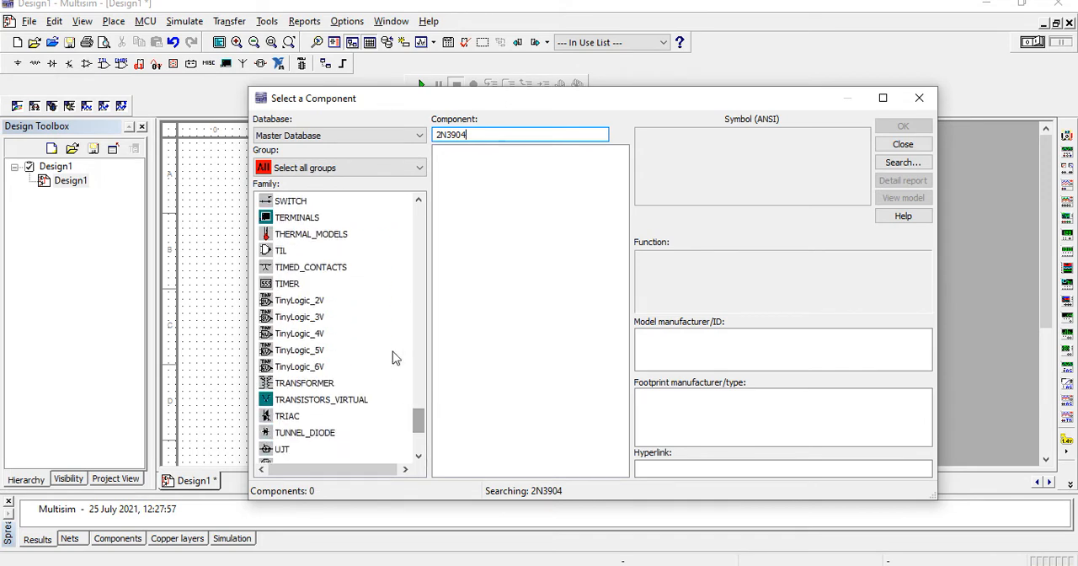
click(380, 168)
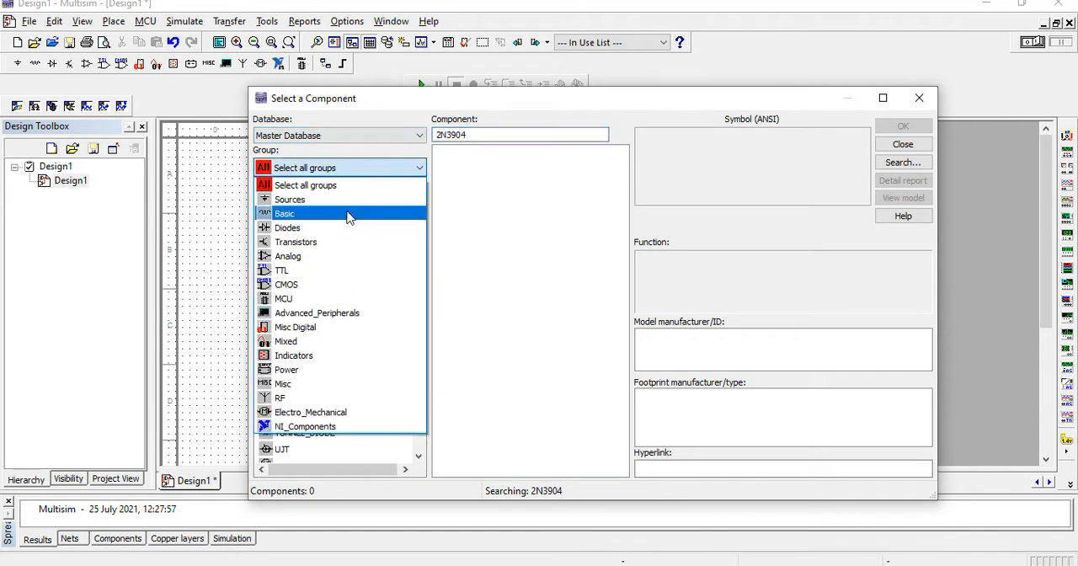
click(349, 215)
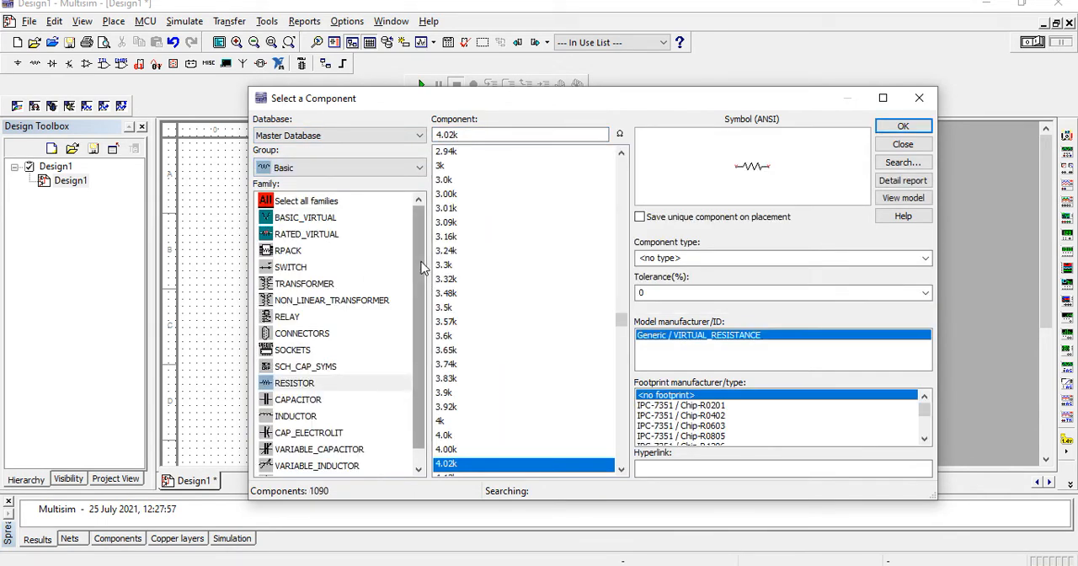
drag(418, 289, 419, 304)
click(380, 167)
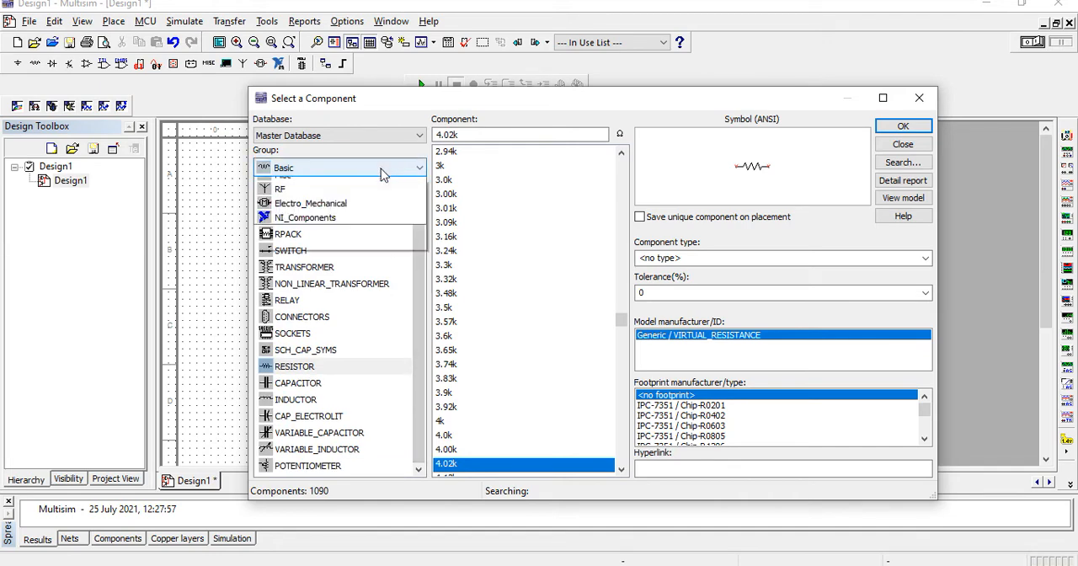
click(336, 242)
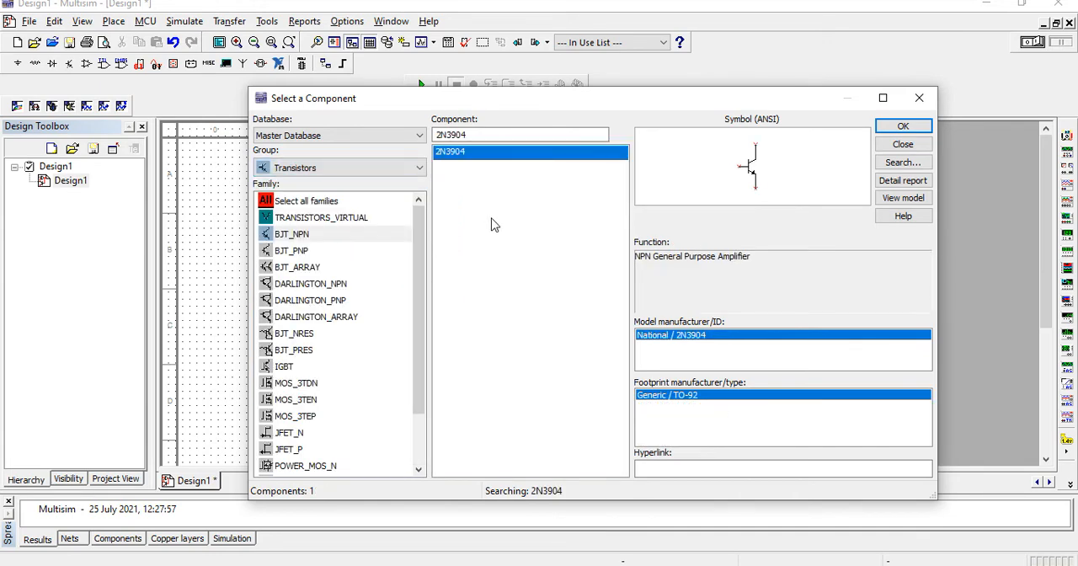
double_click(503, 158)
key(Escape)
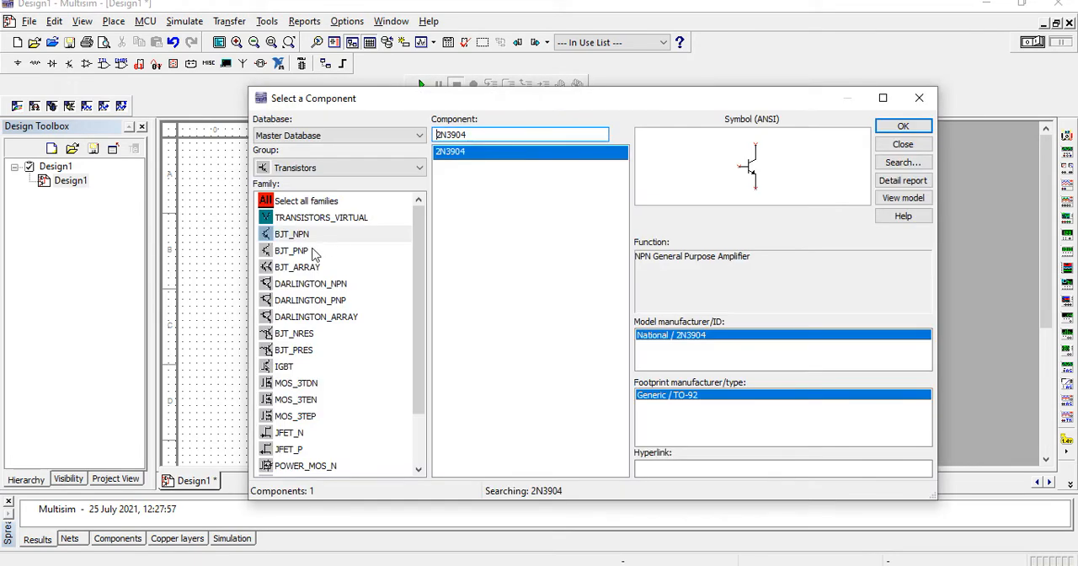
Place a 4.02k resistor from the Basic group below the transistor, near source V2
click(366, 168)
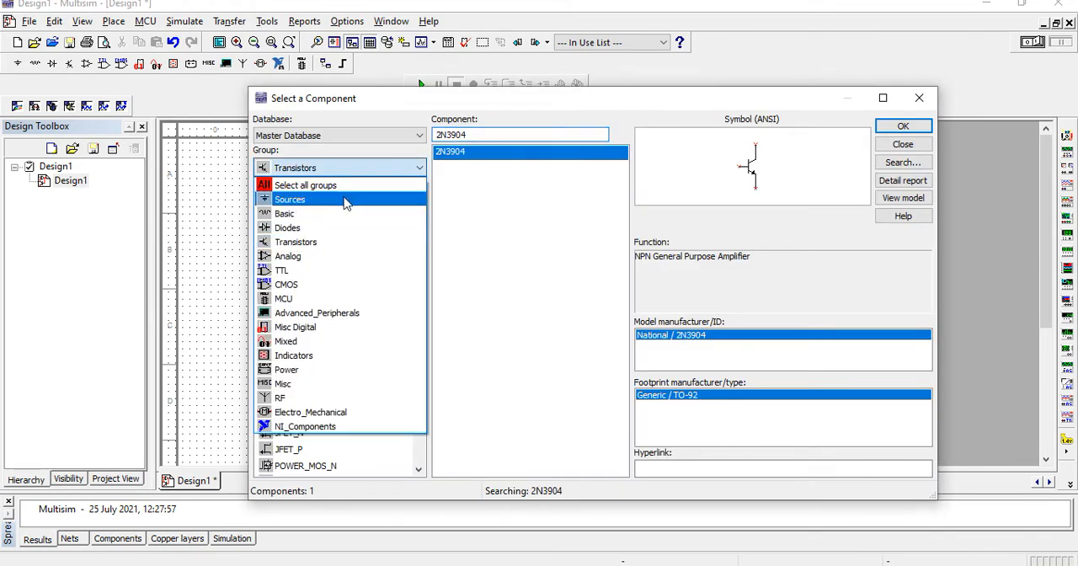
click(335, 212)
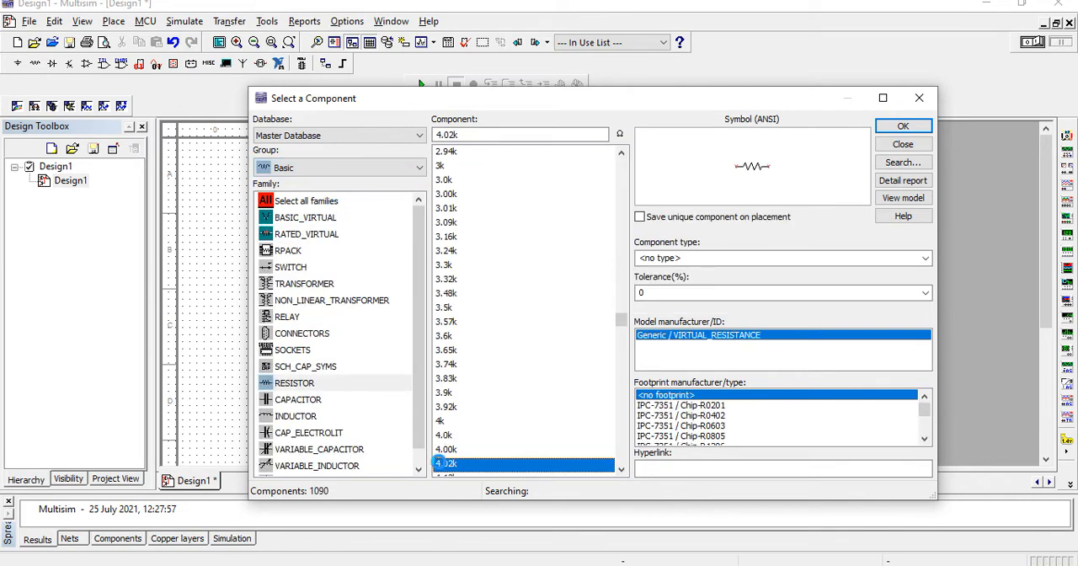
double_click(439, 466)
click(544, 317)
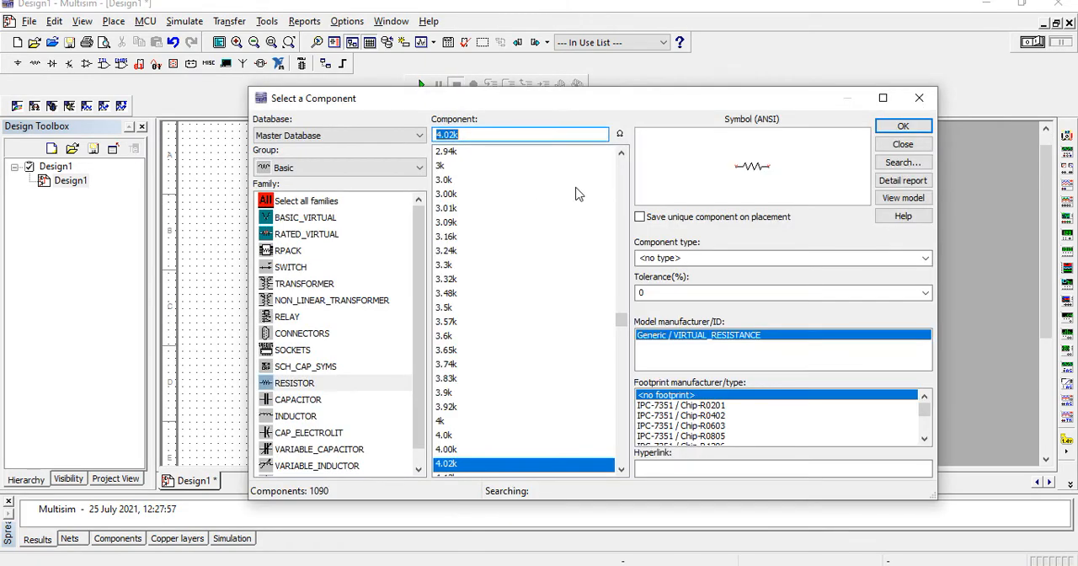
Place a 562 Ω resistor below source V1 and finish placing components
click(620, 177)
click(620, 176)
click(620, 177)
click(620, 176)
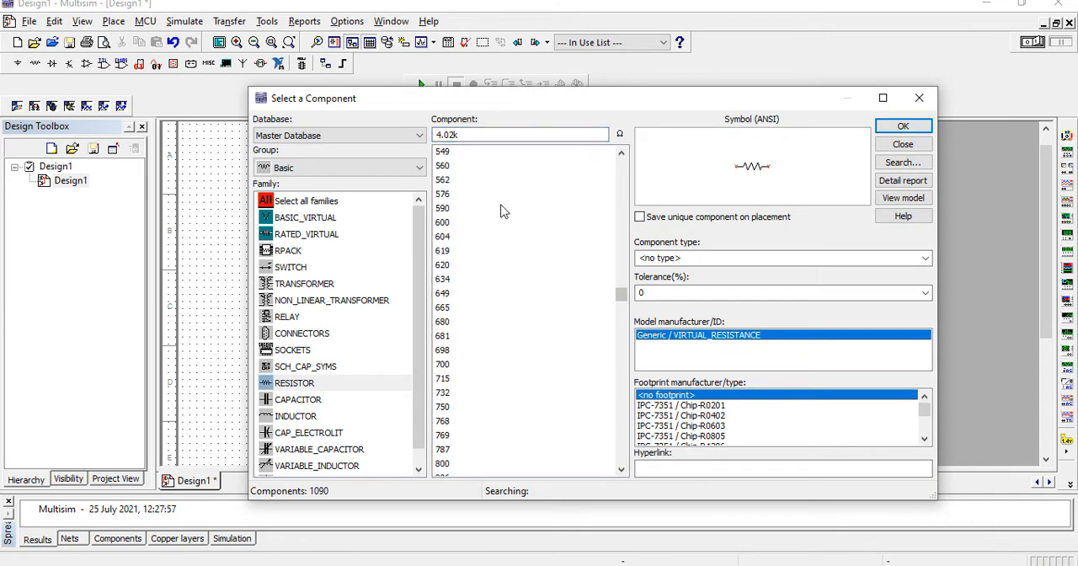
click(457, 180)
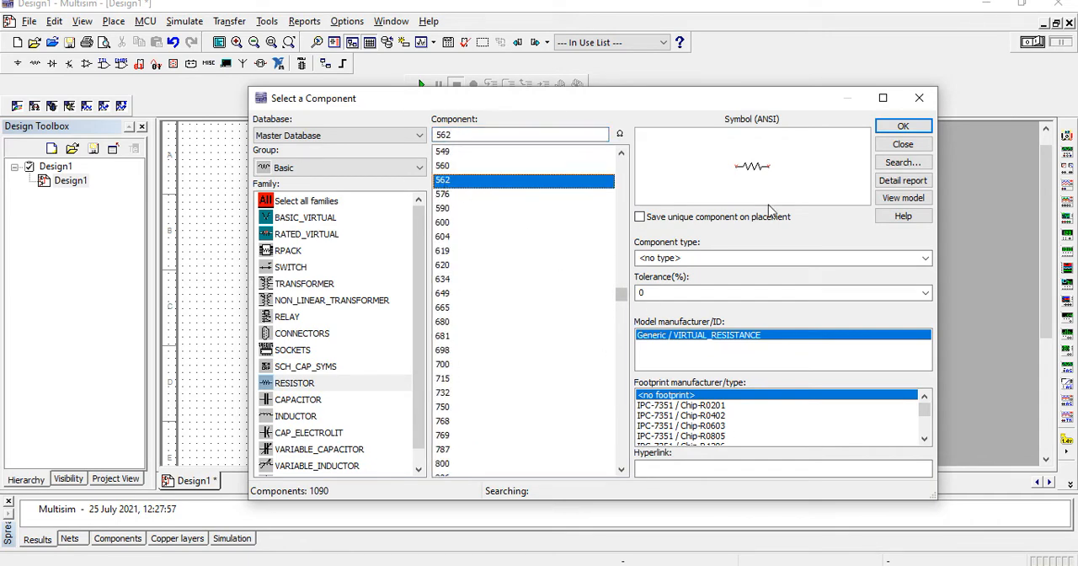
click(902, 126)
click(383, 286)
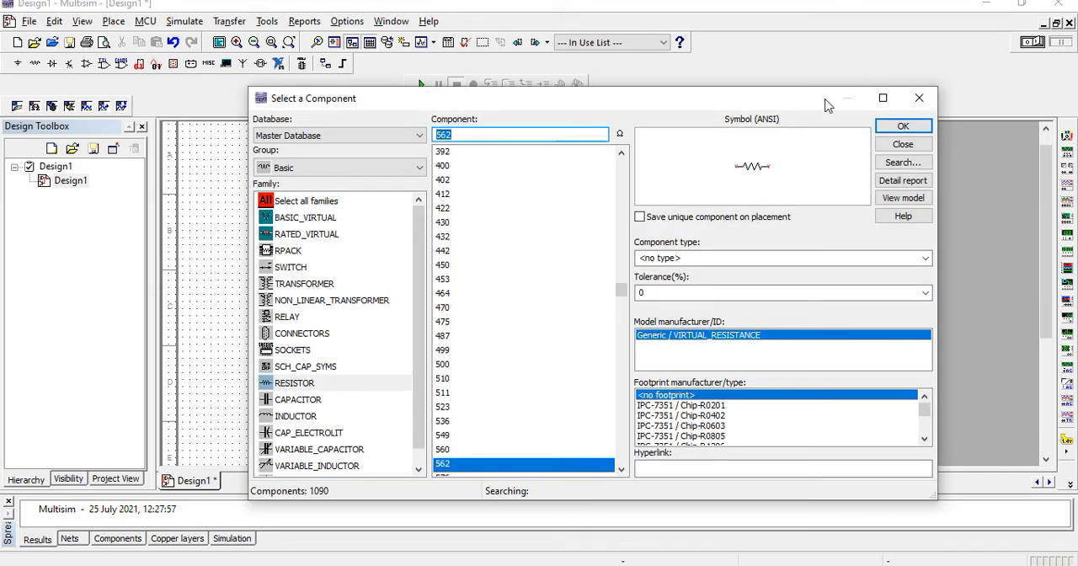
click(918, 100)
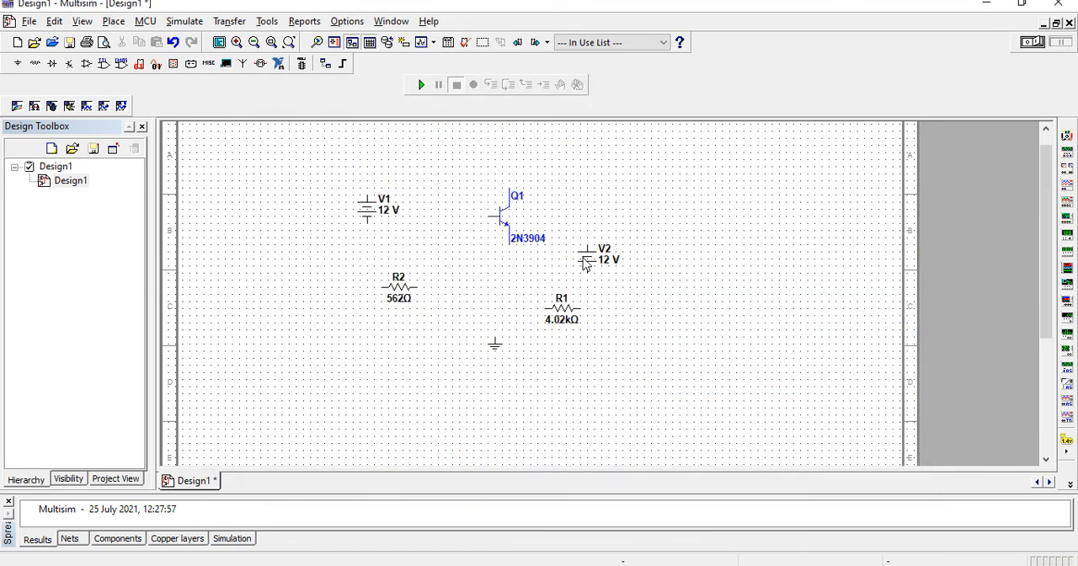
Rearrange the schematic with V2 farther right of the transistor, R2 above and left of V2, and R1 just below V1
drag(618, 253, 783, 259)
drag(563, 310, 683, 217)
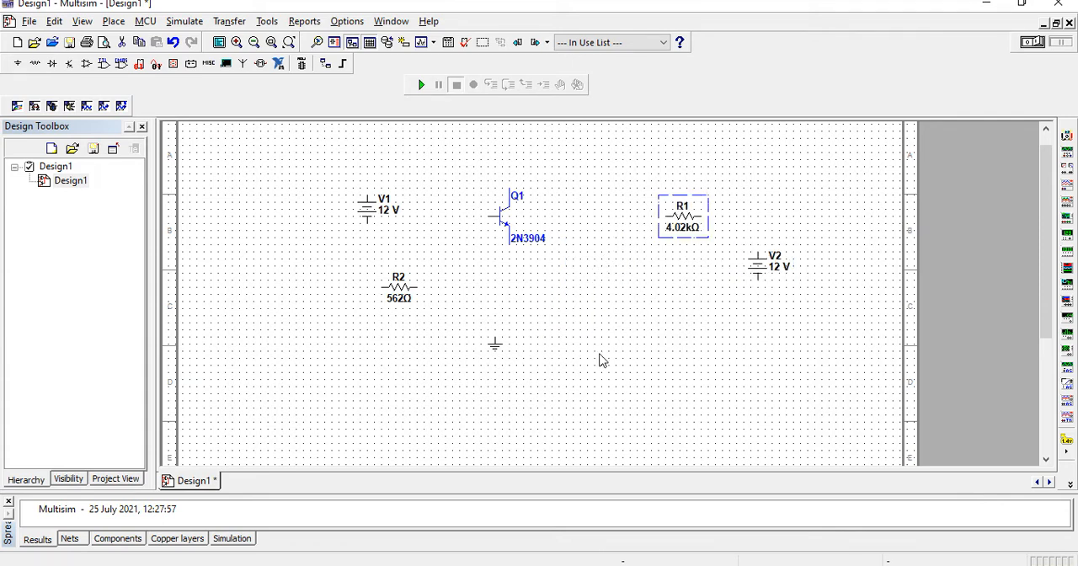
drag(393, 291, 712, 290)
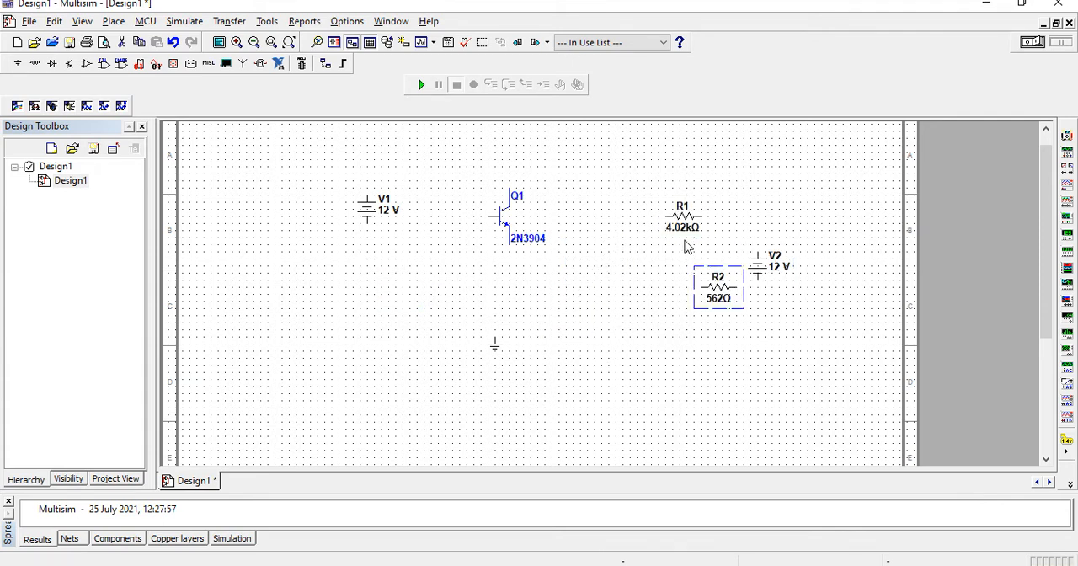
mouse_move(682, 221)
mouse_down()
mouse_move(472, 275)
mouse_move(709, 275)
mouse_move(683, 229)
mouse_up()
click(683, 217)
drag(567, 213, 387, 265)
drag(720, 284, 689, 204)
Set the resistance of R2 to 100 Ω
double_click(688, 201)
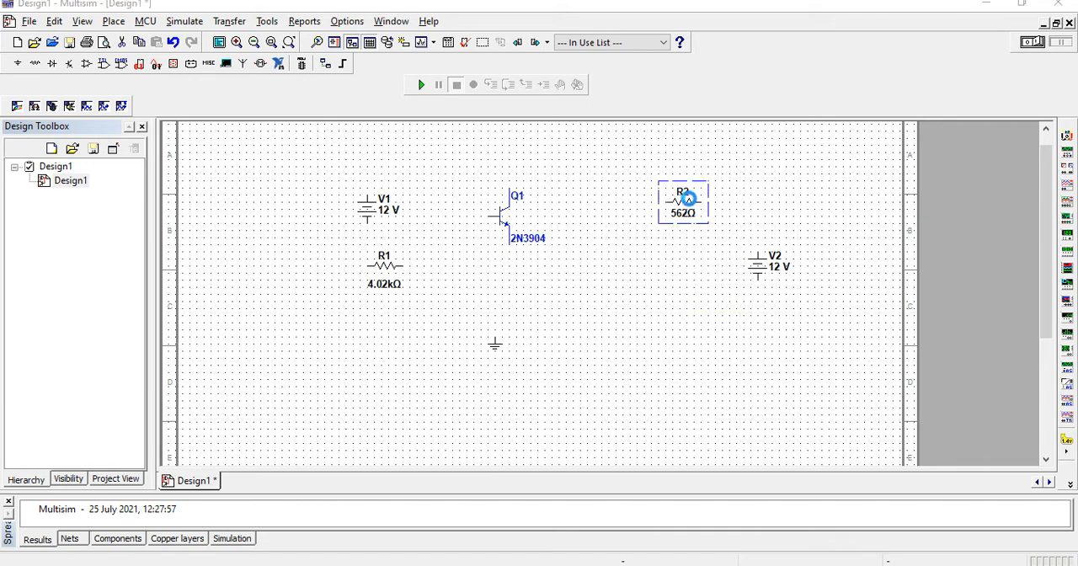
double_click(535, 129)
text(100)
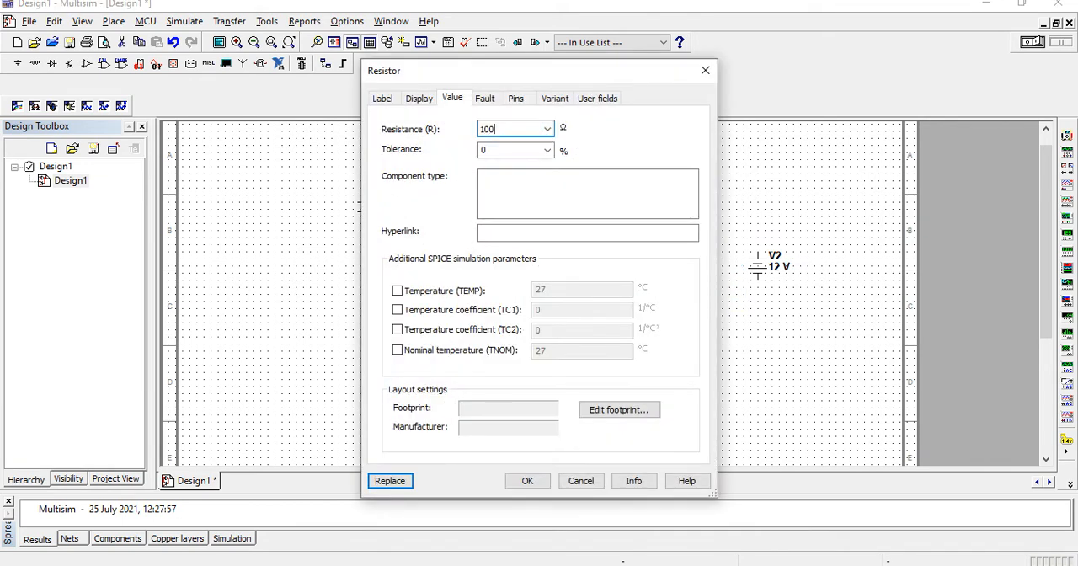
click(543, 480)
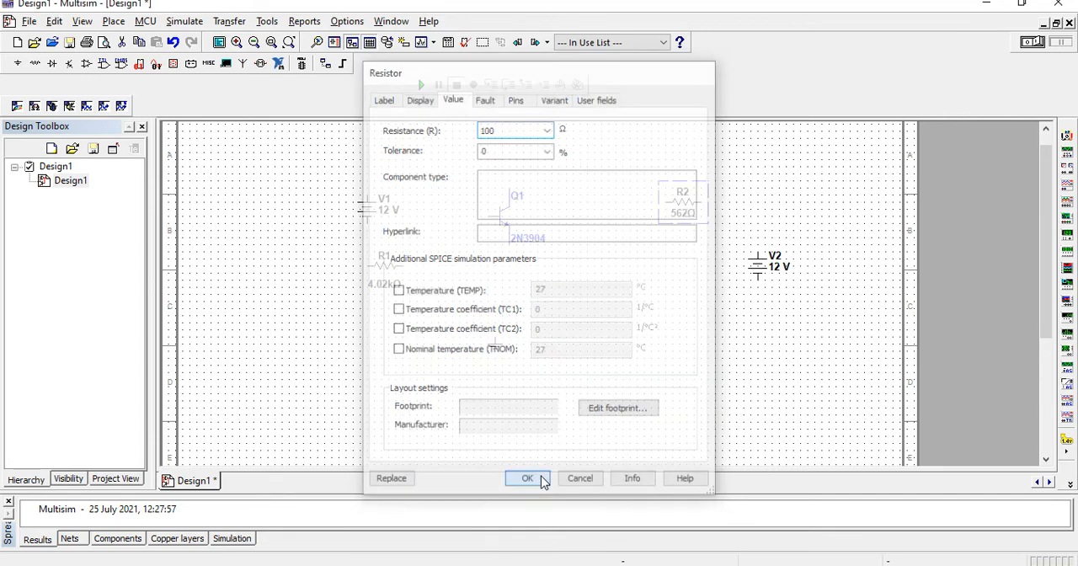
Set the resistance of R1 to 33 kΩ
double_click(387, 266)
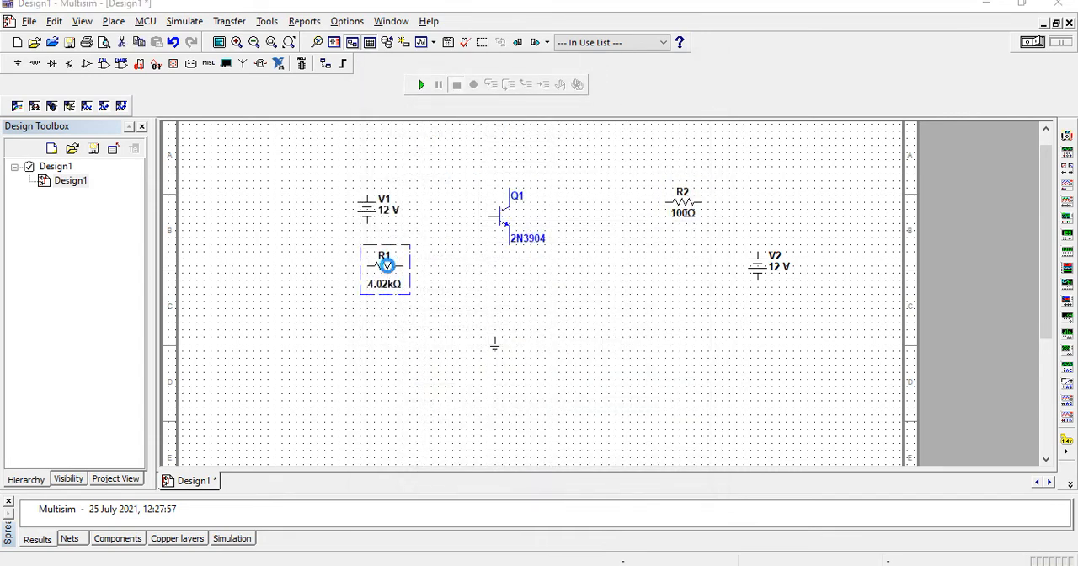
click(499, 129)
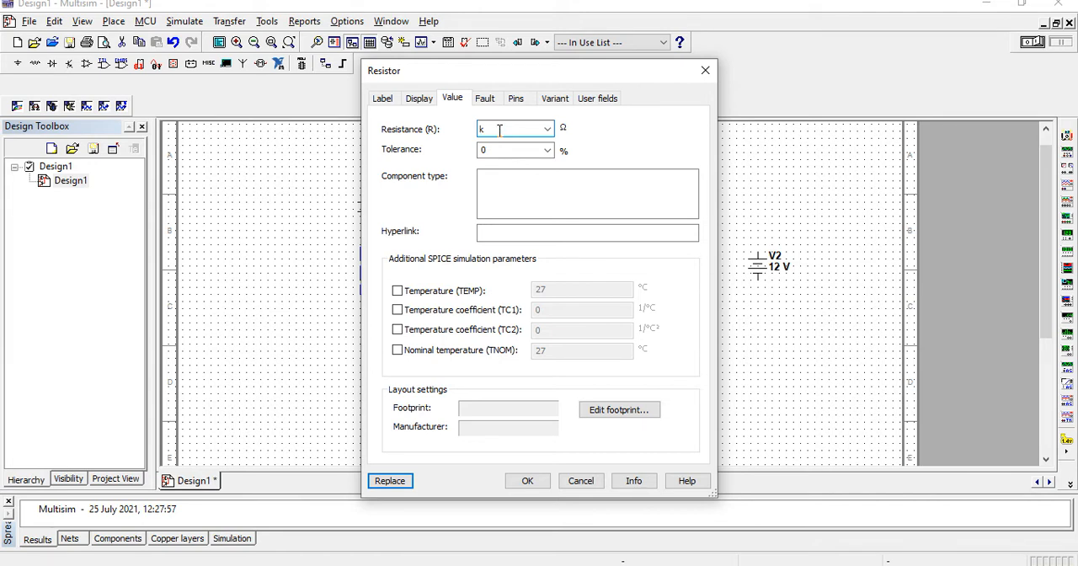
click(541, 482)
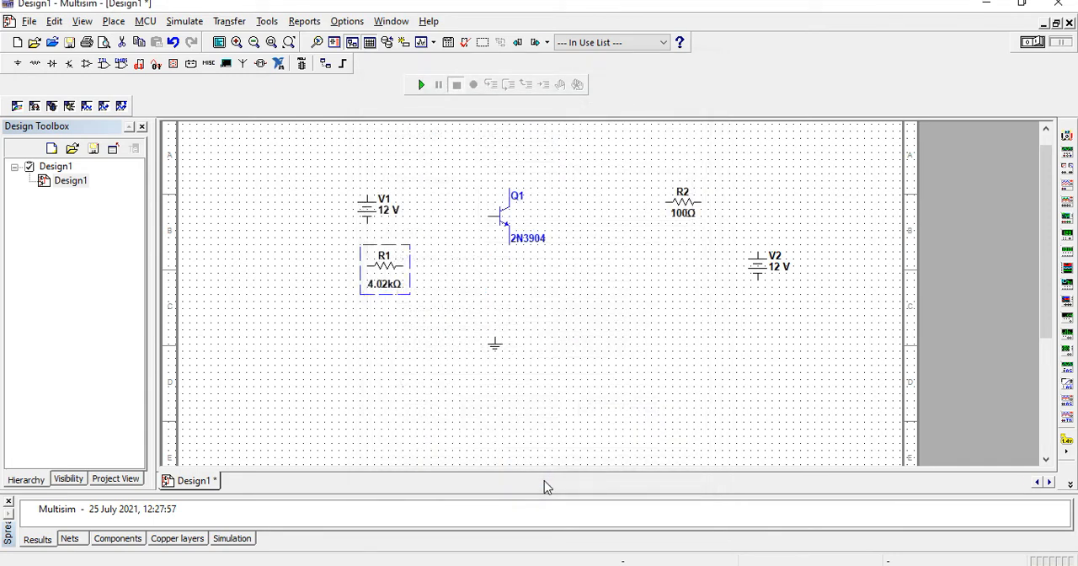
Reposition Q1 centrally with the ground below it, shift R1 slightly up and left, and move V1 below and left of R1
drag(505, 217, 532, 276)
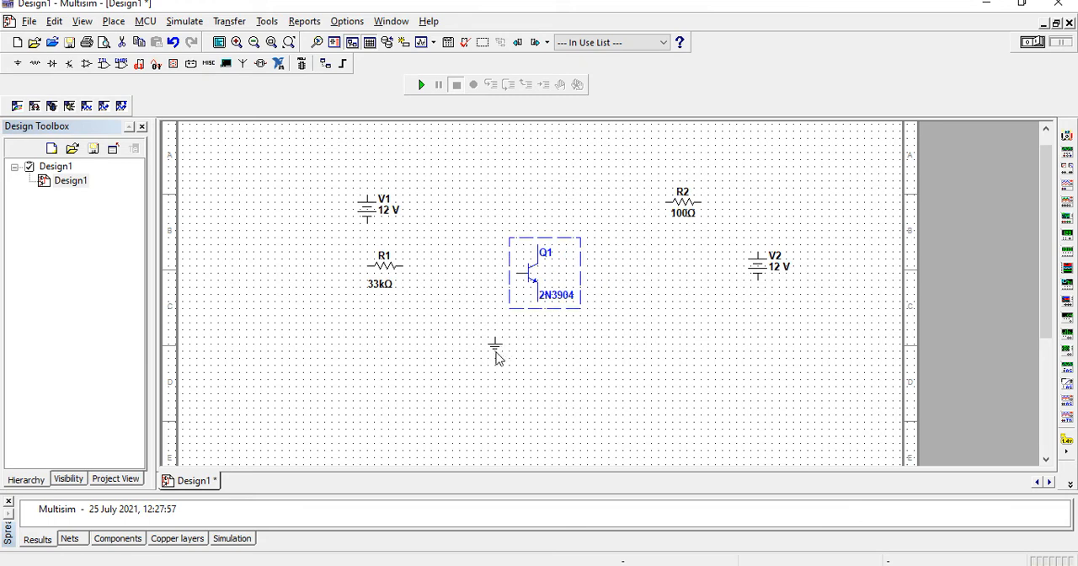
drag(497, 358, 539, 414)
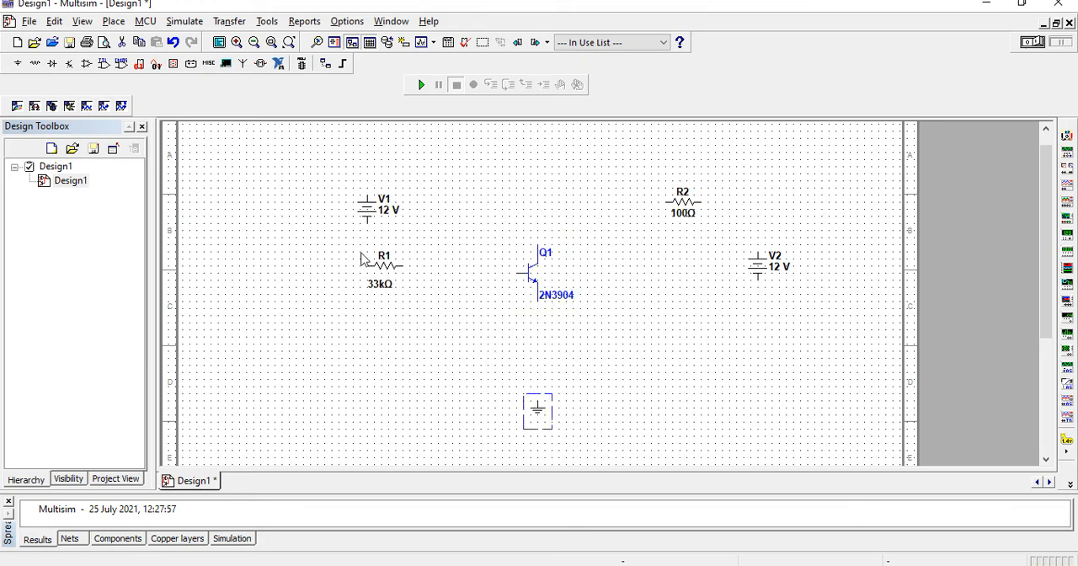
drag(379, 265, 356, 252)
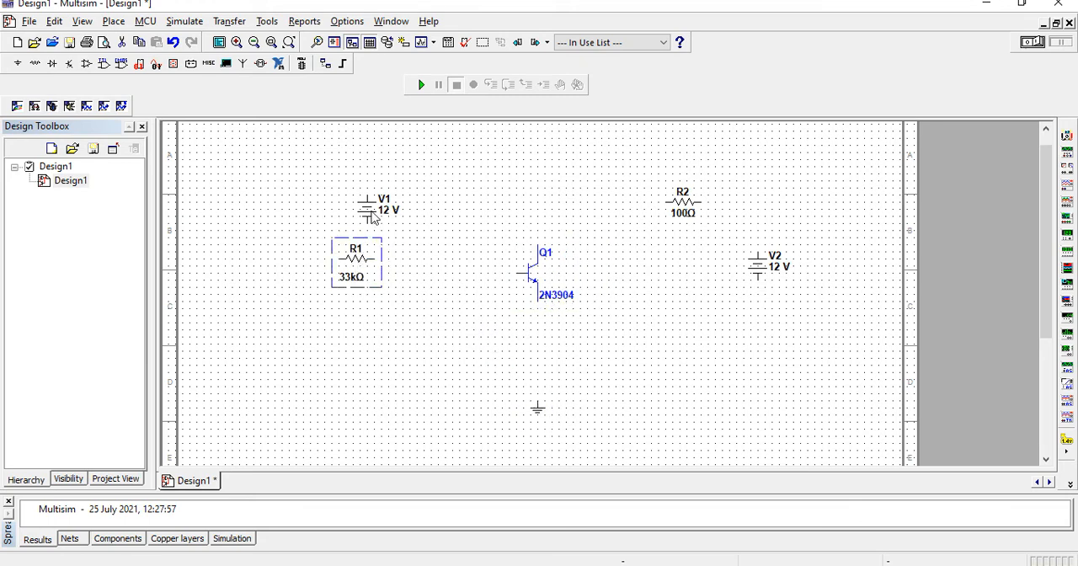
drag(368, 214, 275, 335)
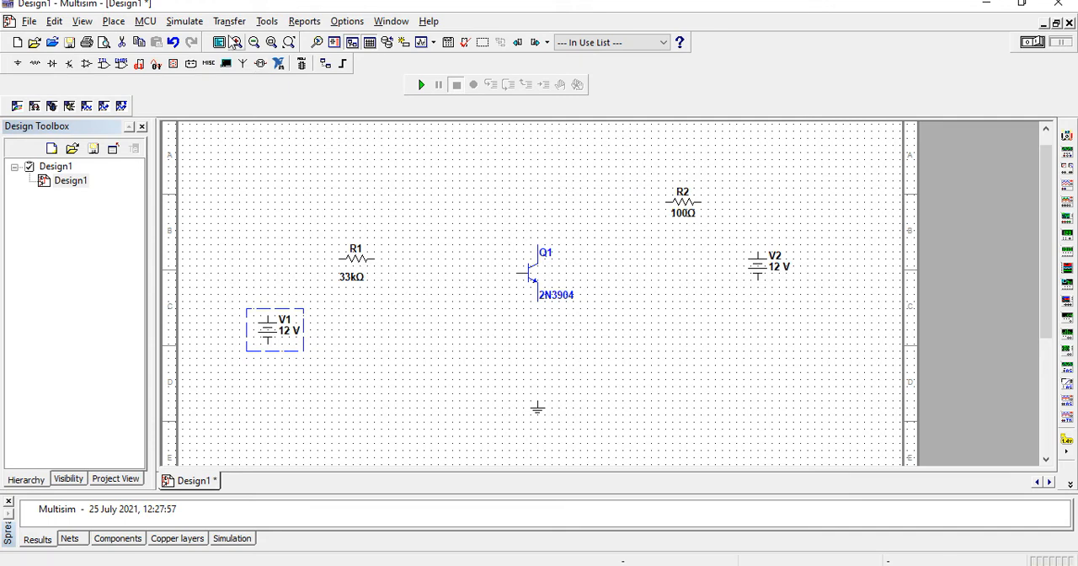
Place a horizontal ammeter (AMMETER_H) from the Indicators group between R1 and the base of Q1
click(167, 70)
double_click(444, 153)
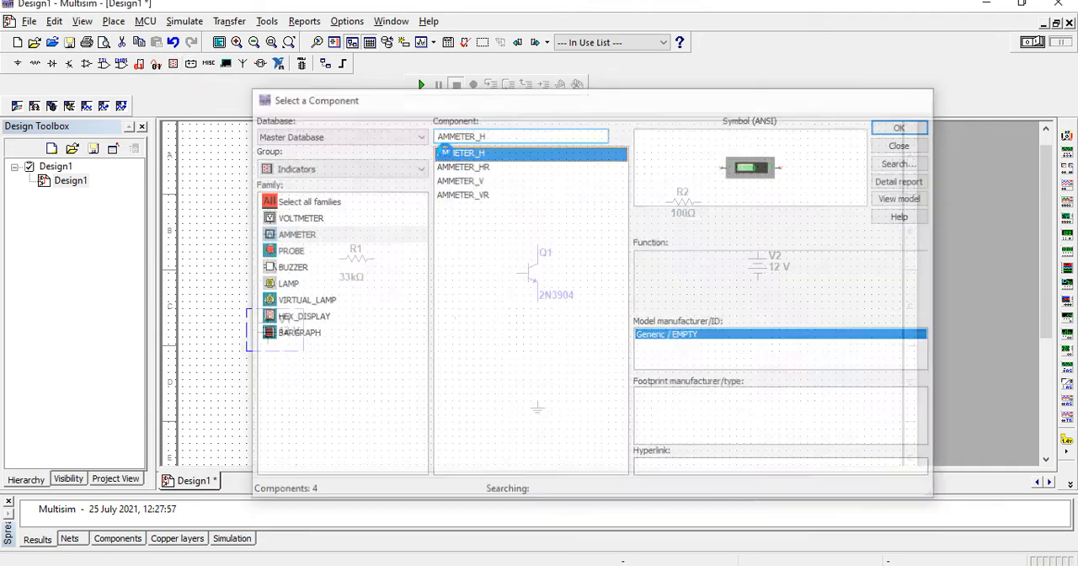
click(406, 265)
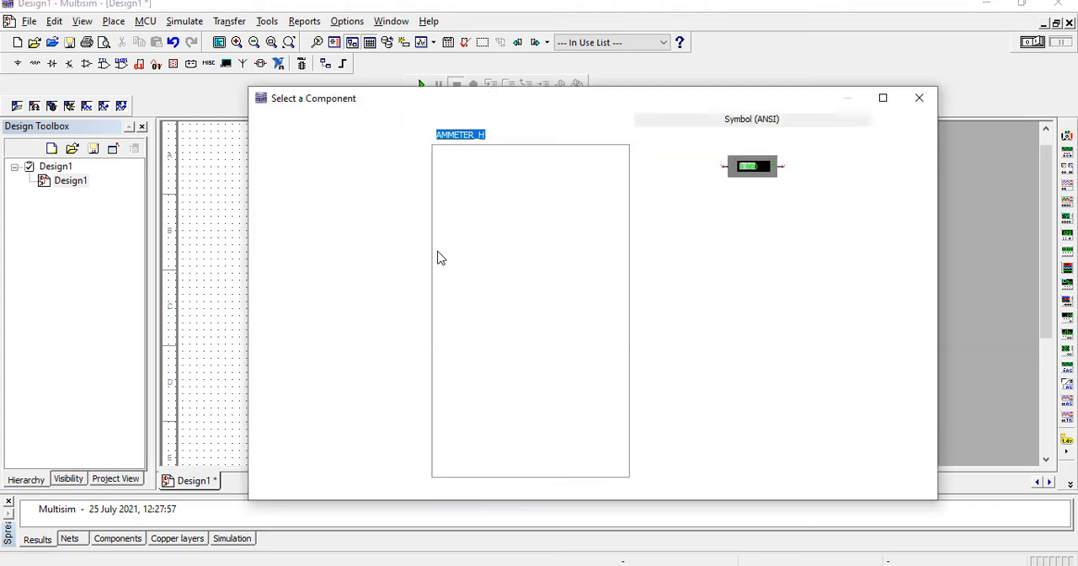
Place a second horizontal ammeter (AMMETER_H) between the collector of Q1 and R2
click(503, 157)
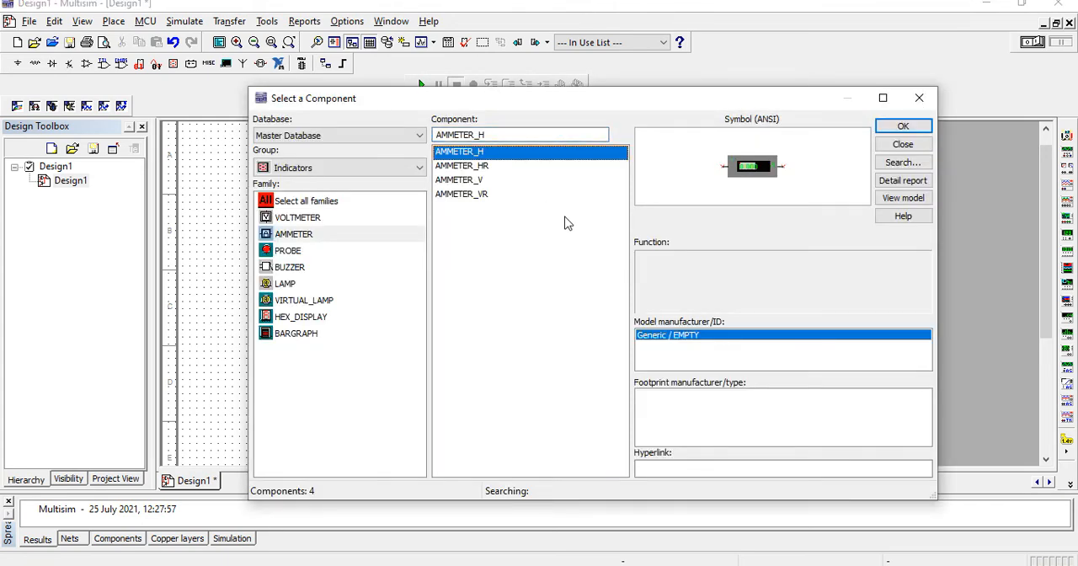
click(902, 126)
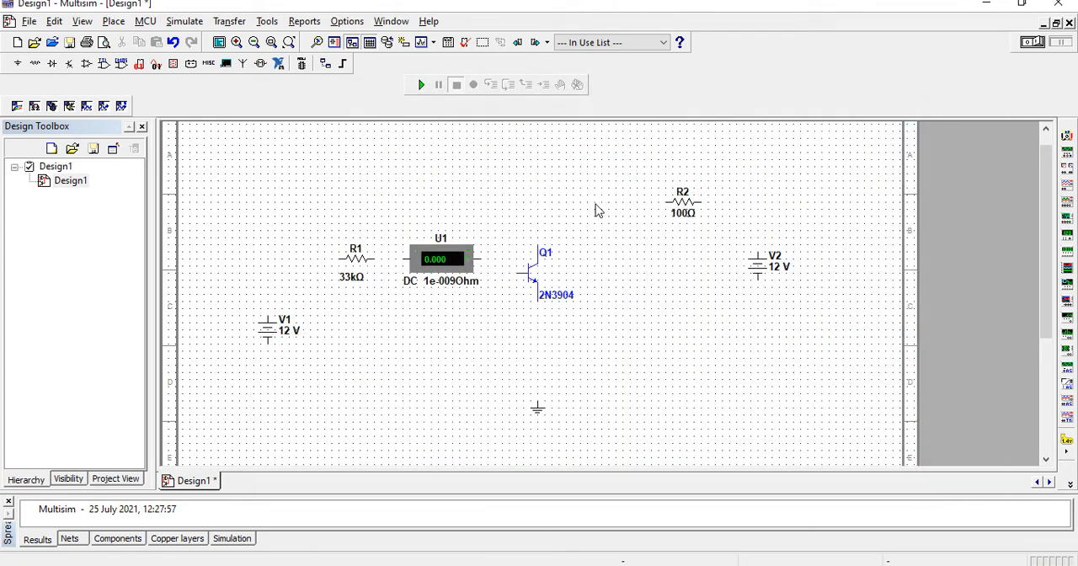
click(573, 206)
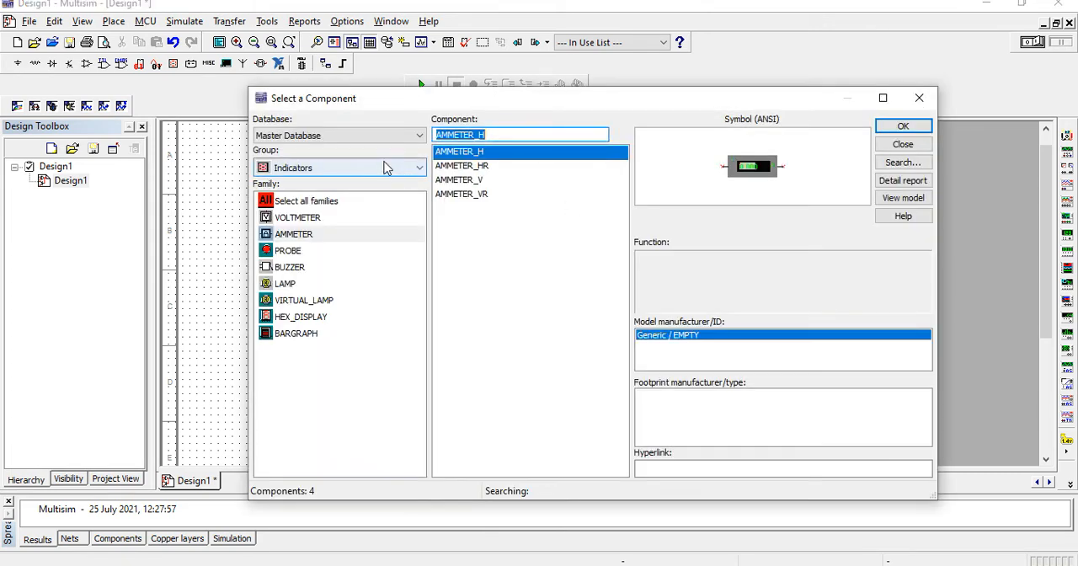
Place two vertical voltmeters (VOLTMETER_V), one below ammeter U1 and one below ammeter U2, then finish placing components
click(362, 218)
click(519, 181)
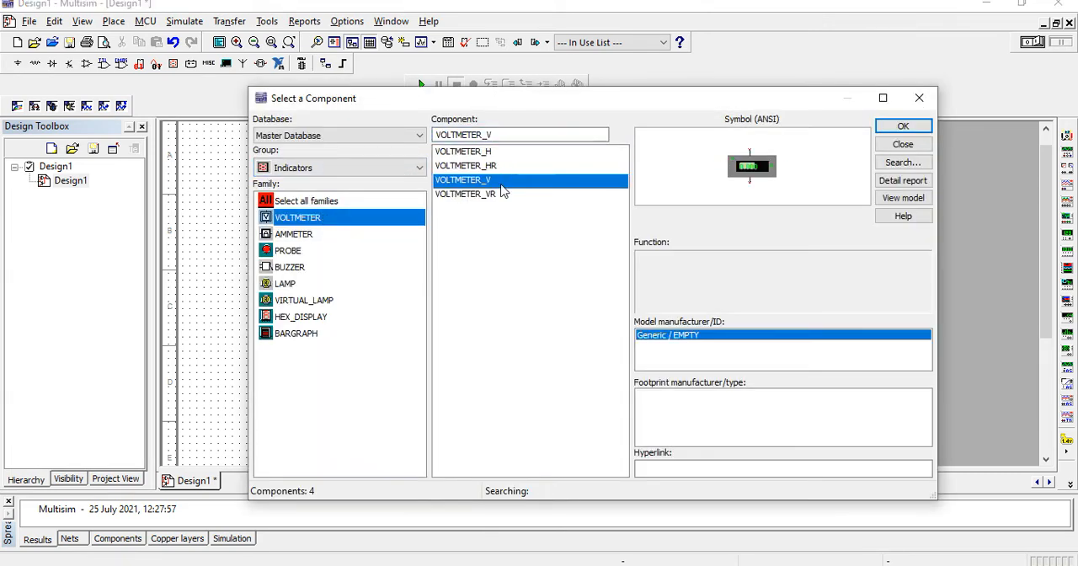
double_click(501, 181)
key(Escape)
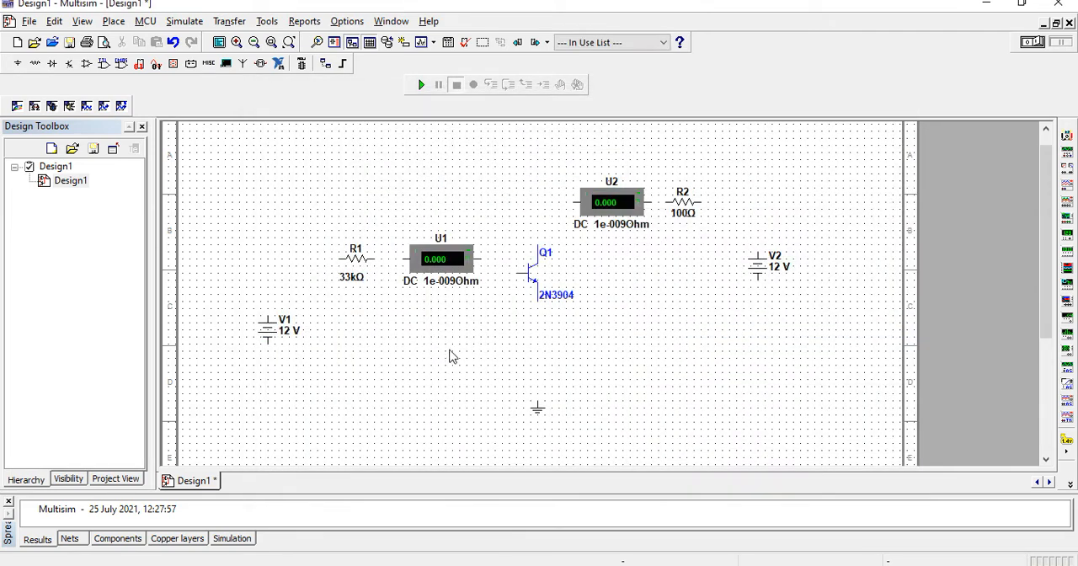
click(901, 125)
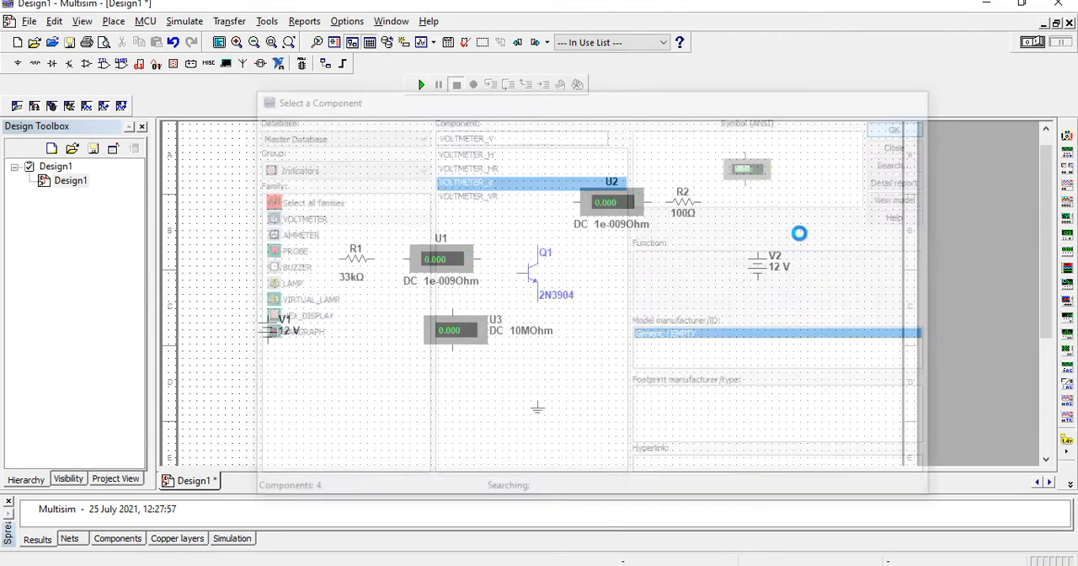
key(Escape)
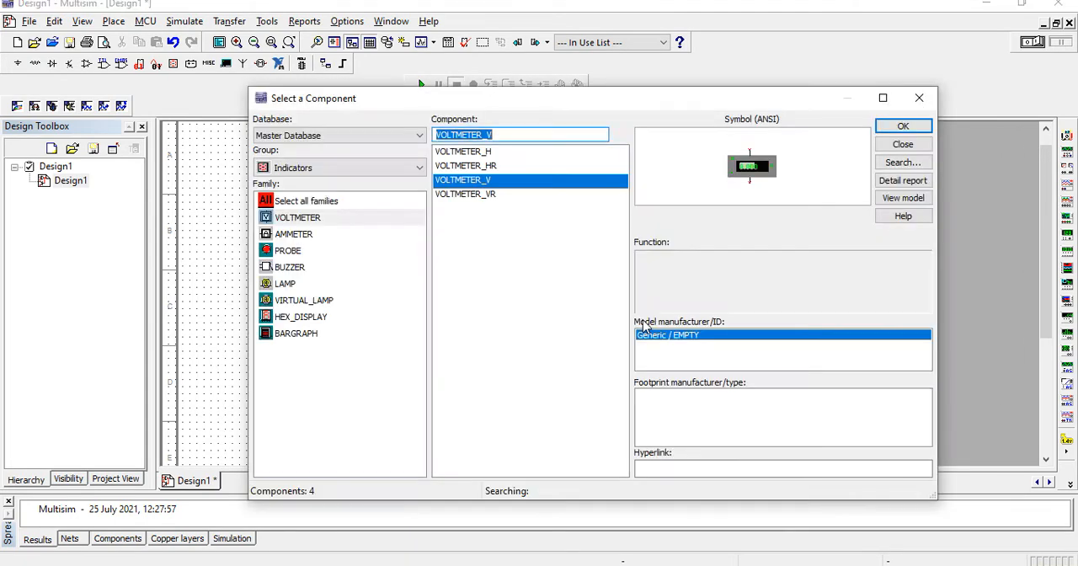
click(918, 99)
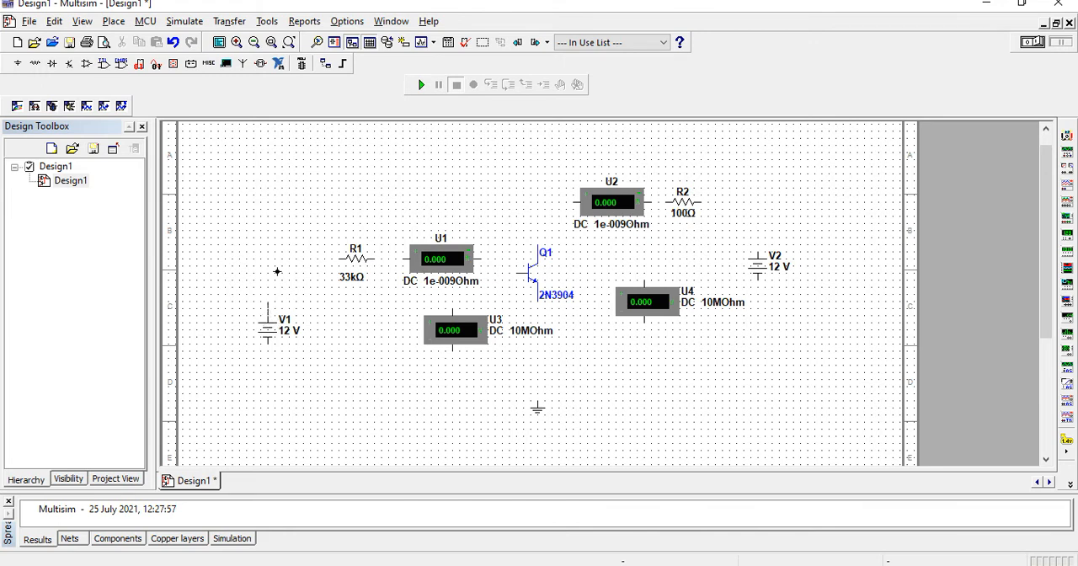
Wire V1, R1, ammeter U1 and the base of Q1 in series
click(268, 305)
click(341, 259)
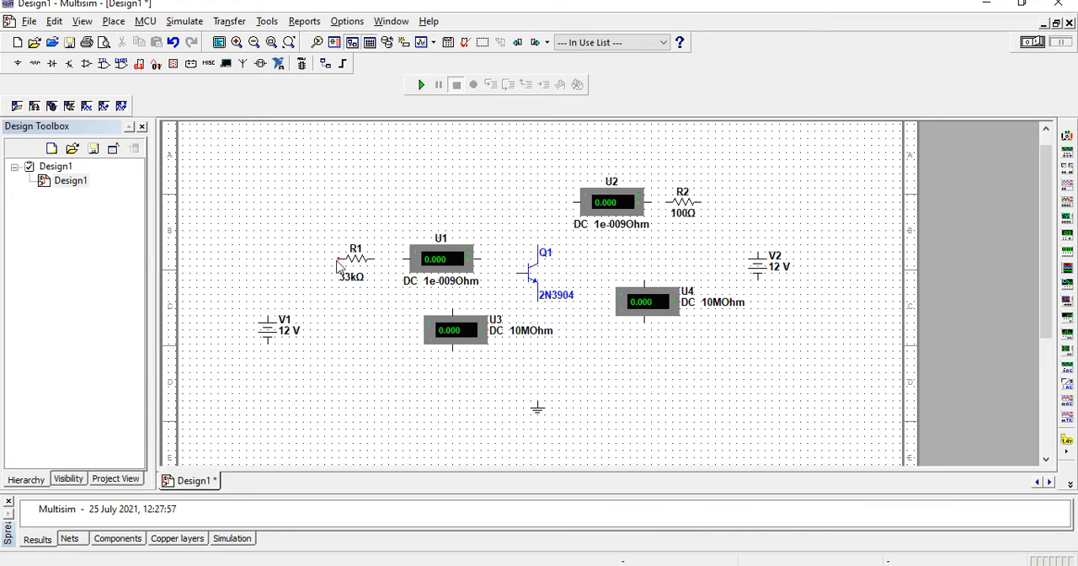
click(396, 259)
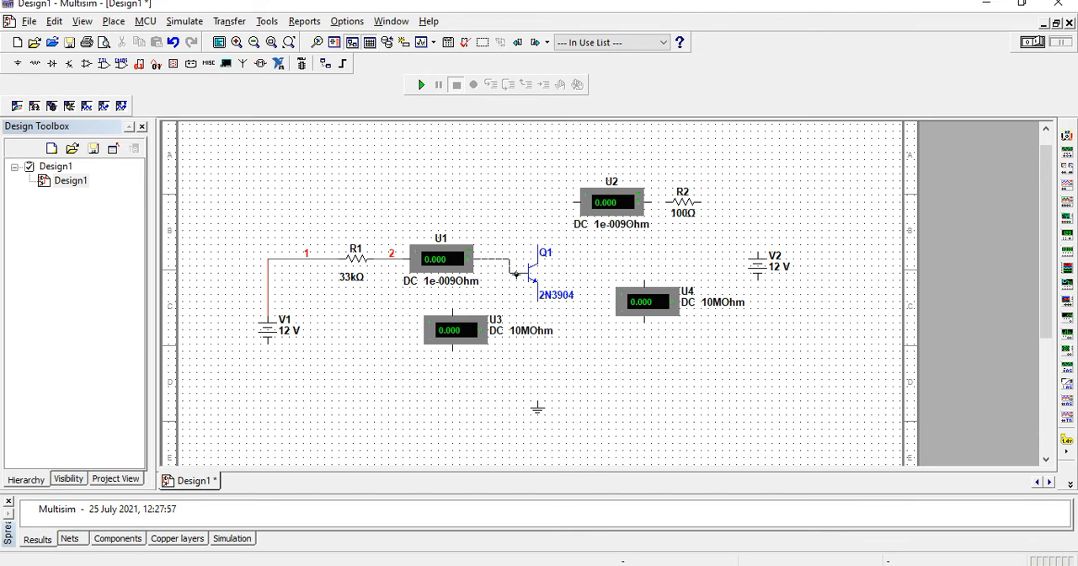
click(516, 274)
Wire the emitter of Q1 to the ground, and shift voltmeter U3 and the ground symbol slightly down
drag(473, 334, 480, 348)
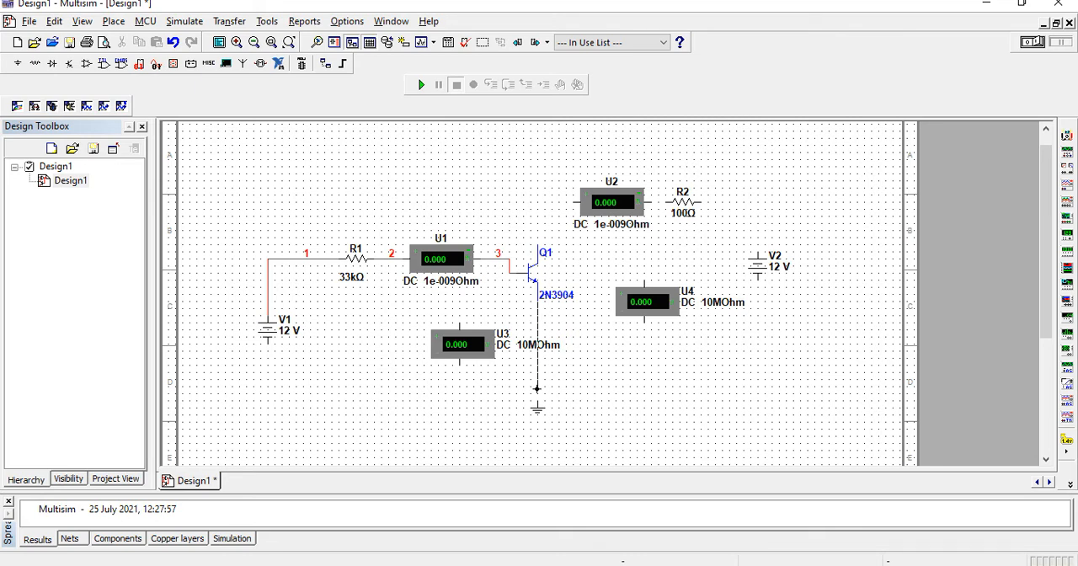
click(537, 394)
drag(535, 408, 539, 429)
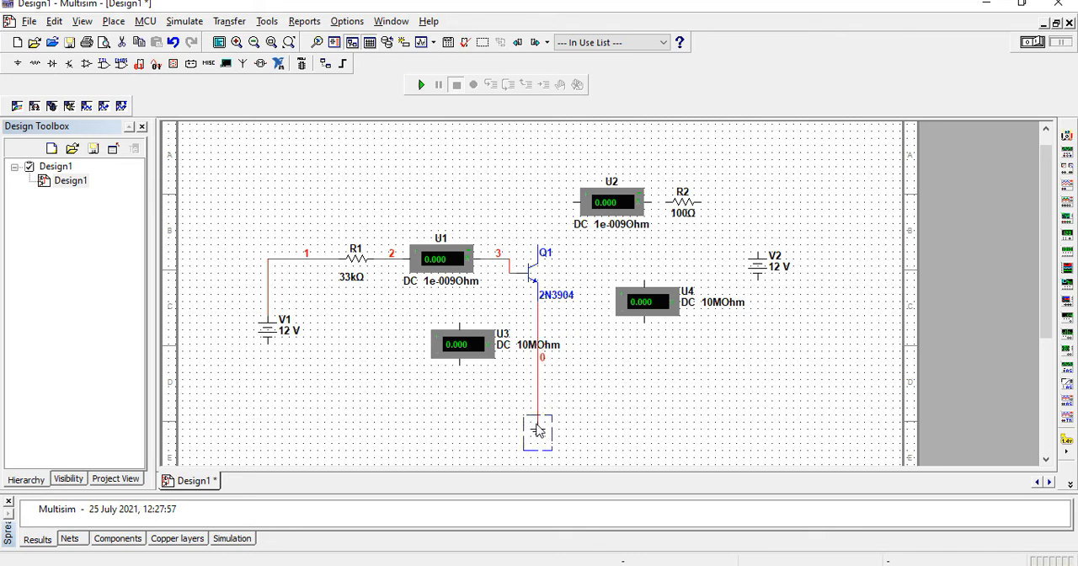
Wire V2, R2, ammeter U2 and the collector of Q1 in series, and connect the upper terminal of voltmeter U4 to the collector wire
click(666, 202)
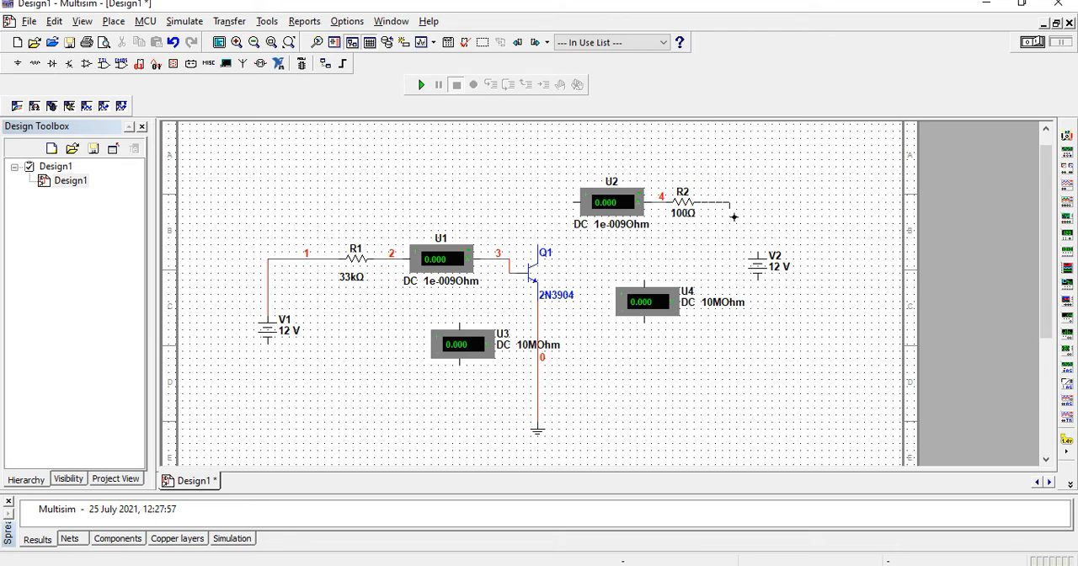
click(758, 251)
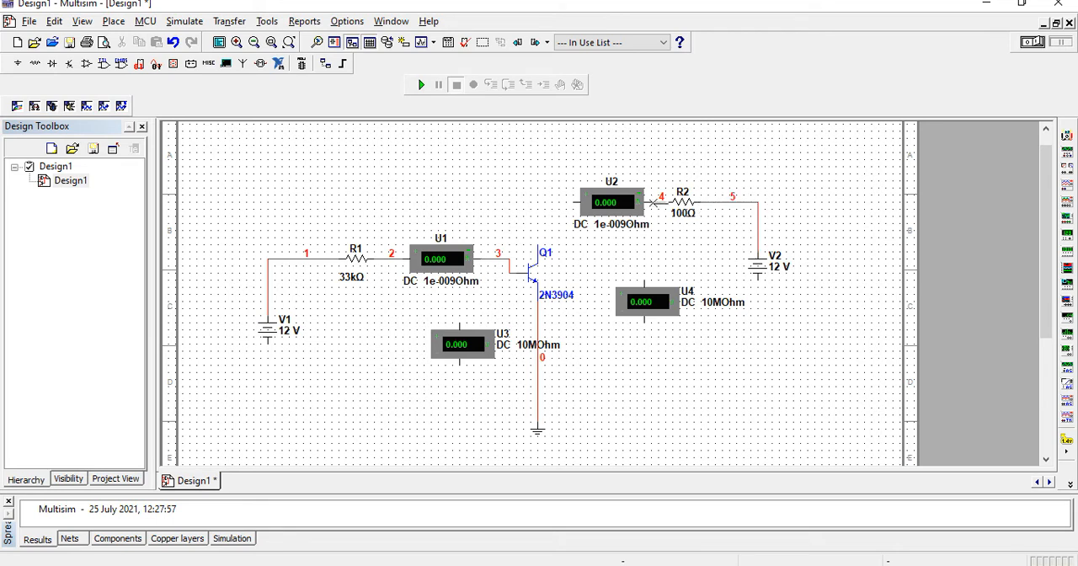
click(571, 202)
click(537, 248)
click(644, 279)
click(551, 203)
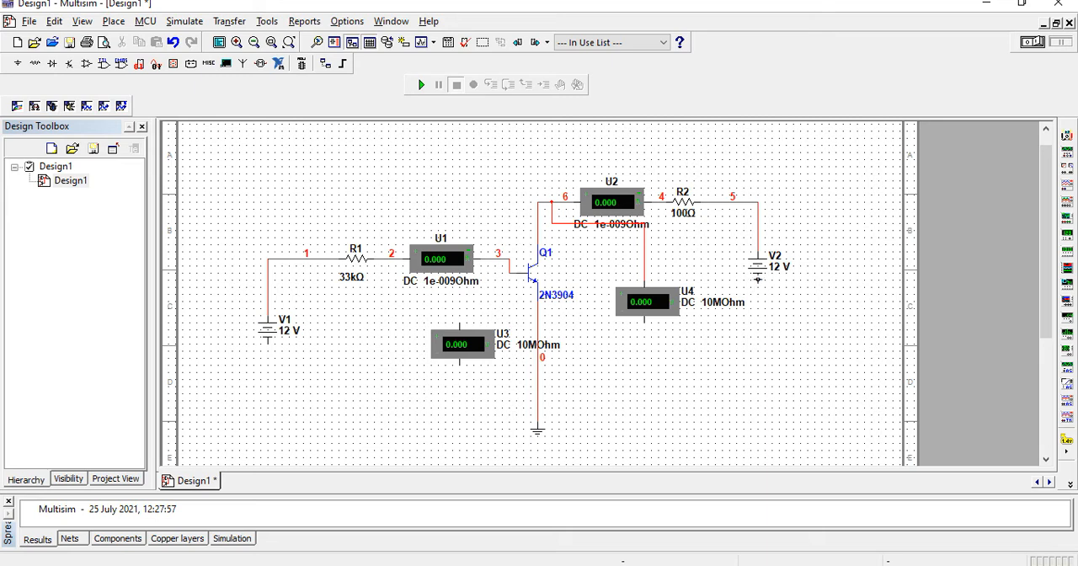
Connect the lower terminals of V2 and V1 to the wire between Q1's emitter and the ground
click(758, 277)
click(538, 397)
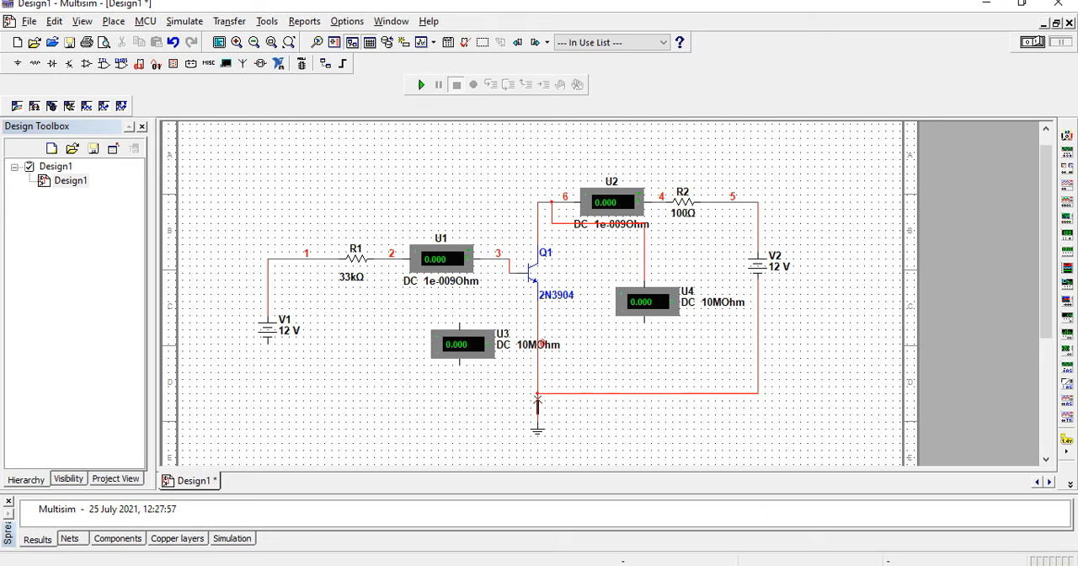
click(268, 346)
click(536, 400)
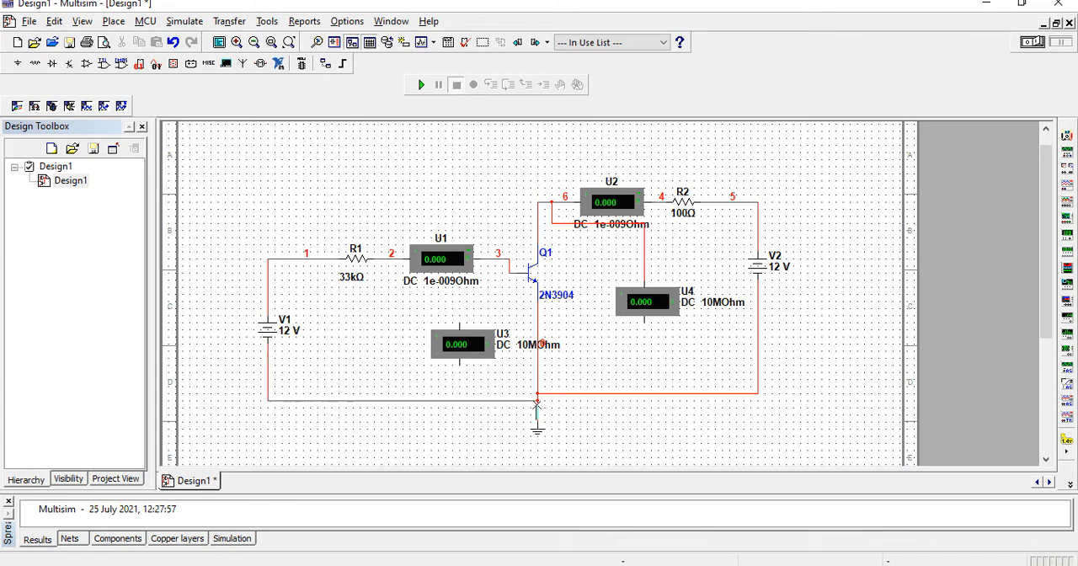
Connect voltmeter U3 between the base wire and the ground line, and the lower terminal of U4 to the ground line
click(460, 324)
click(460, 328)
click(493, 262)
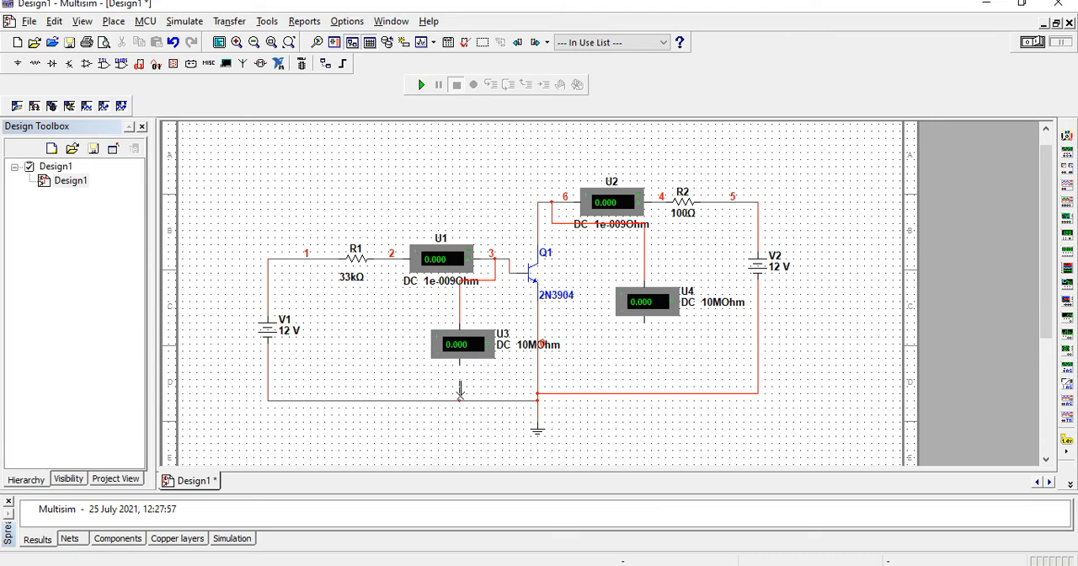
click(460, 392)
click(645, 392)
Set the voltage of source V1 to 5 V
double_click(291, 333)
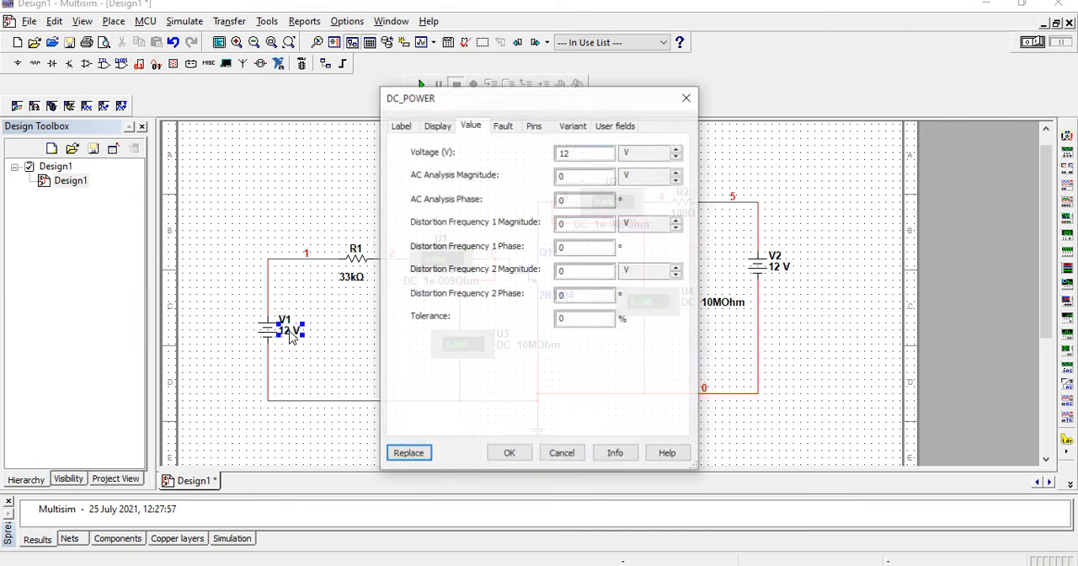
text(5)
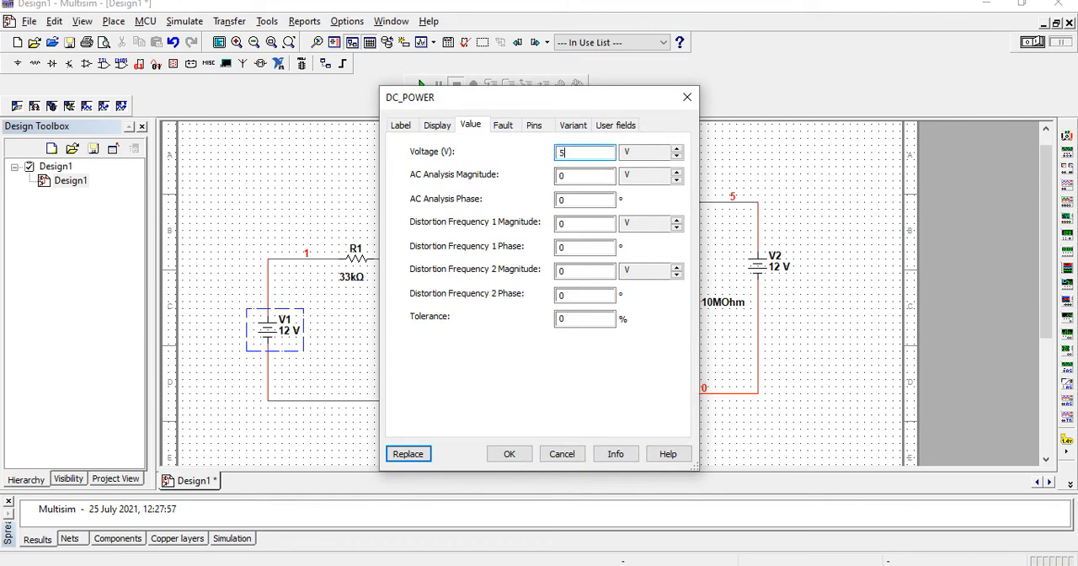
click(511, 454)
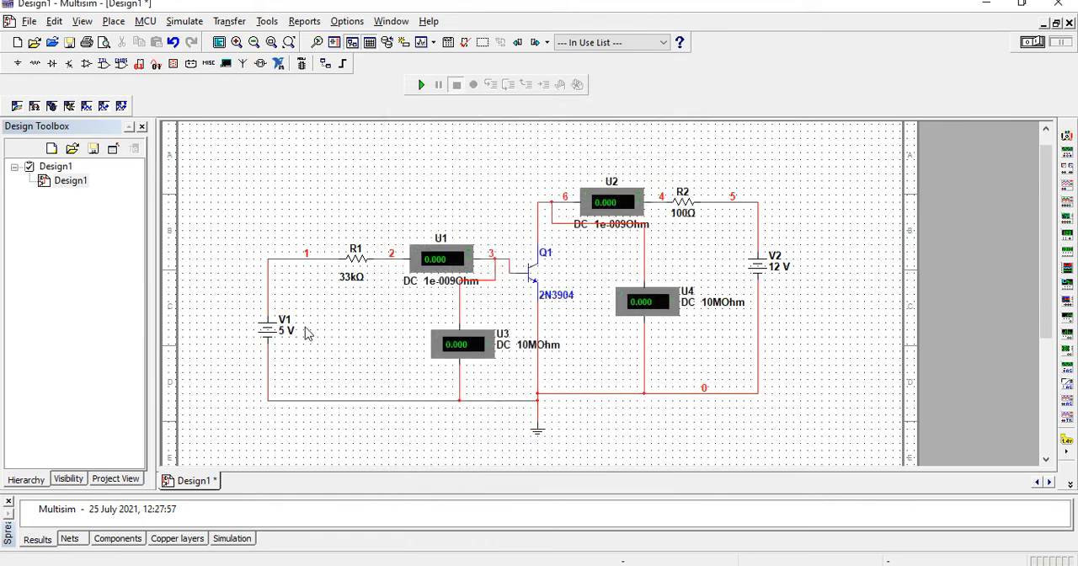
Change the reference designator of source V1 to Vbb
double_click(287, 325)
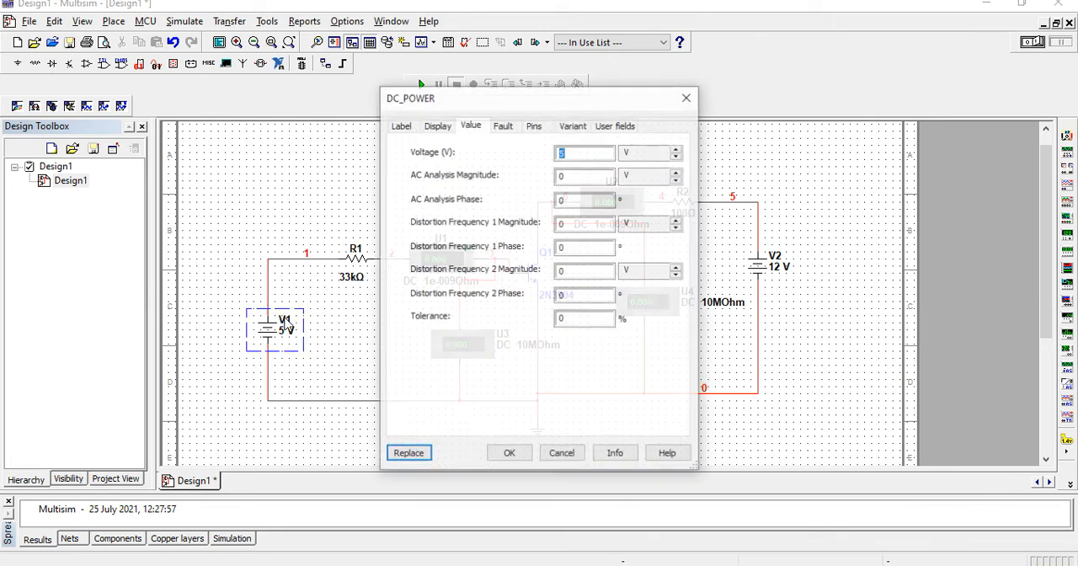
click(401, 125)
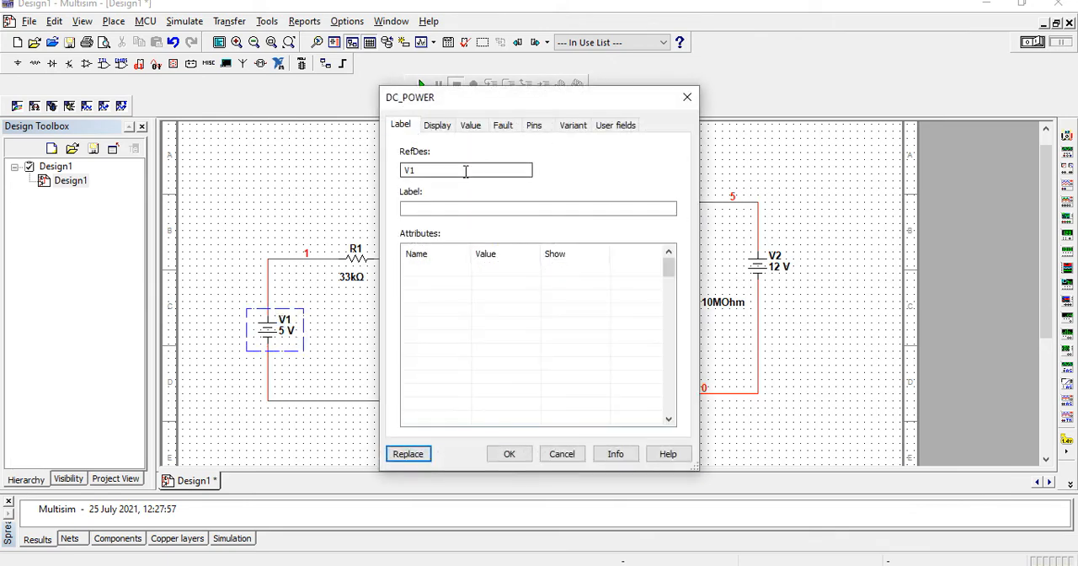
click(466, 171)
text(bb)
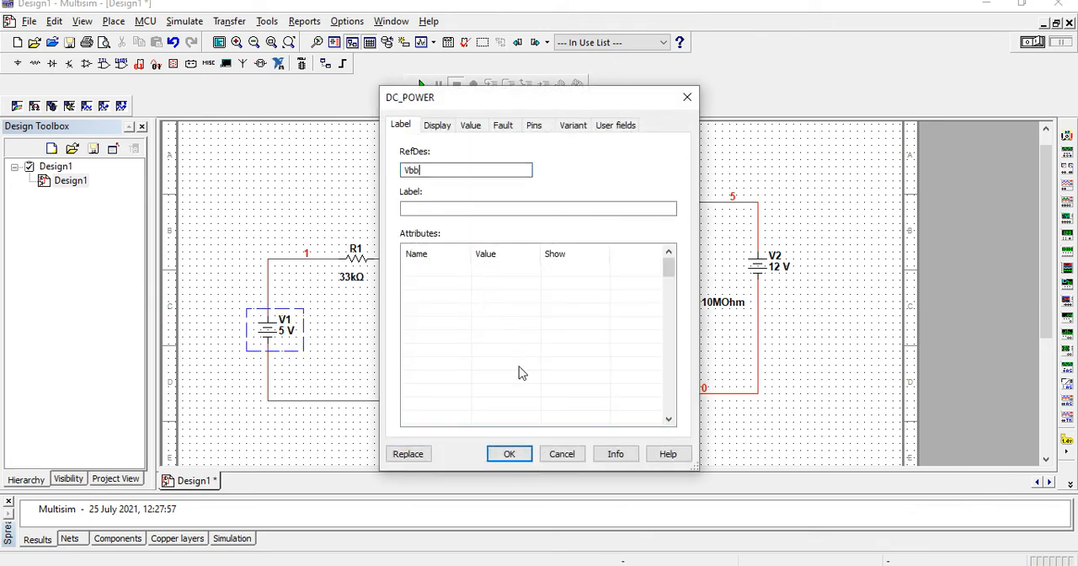
click(518, 453)
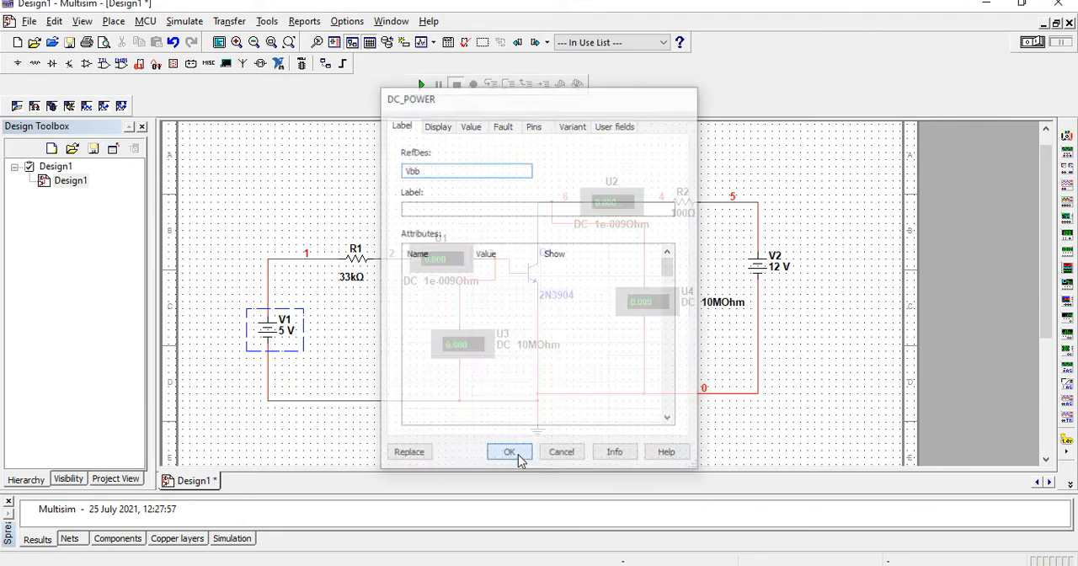
Change the reference designator of source V2 to Vcc
double_click(780, 267)
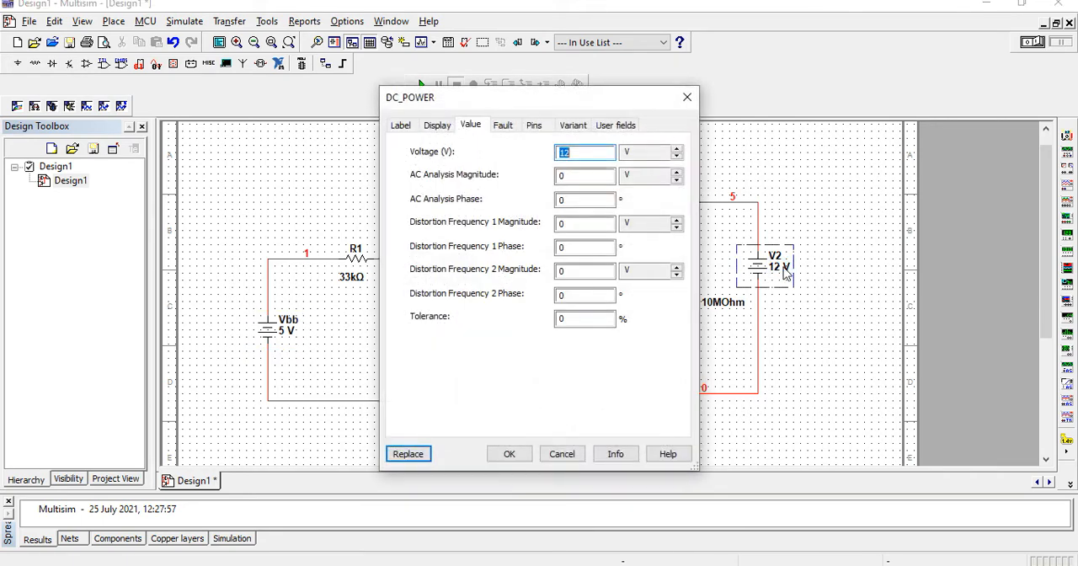
click(401, 125)
click(447, 170)
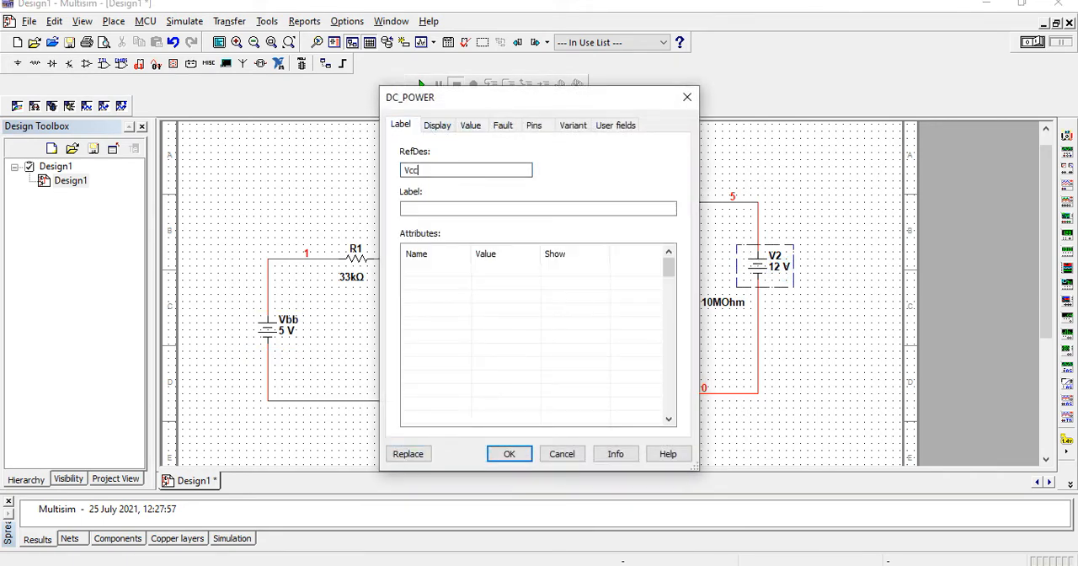
text(cc)
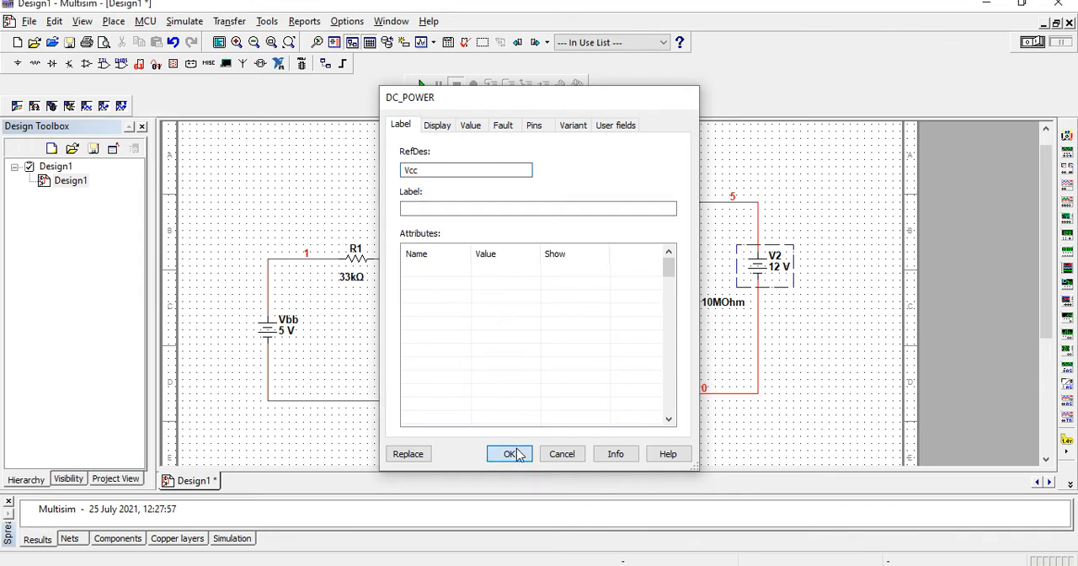
click(511, 454)
Set up a DC Sweep analysis with VCC as the enabled second source, with a stop value of 10 V and an increment of 2 V
click(186, 22)
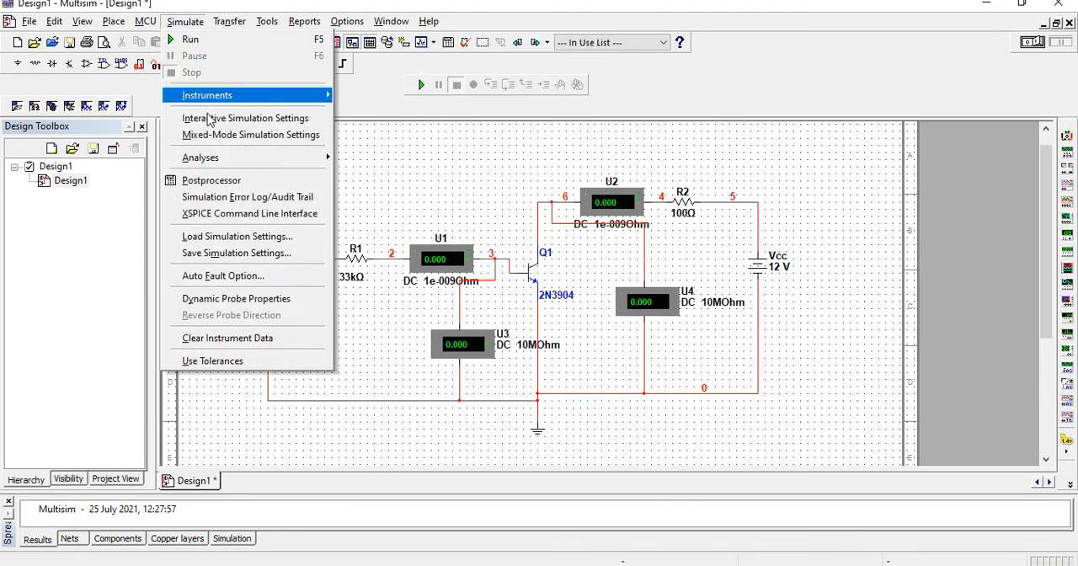
mouse_move(224, 162)
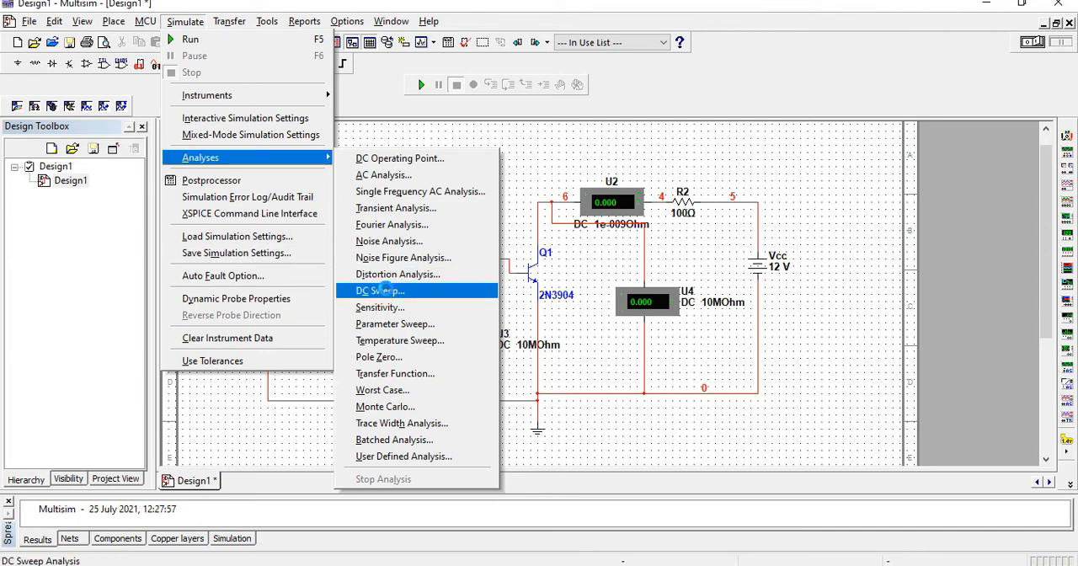
click(384, 290)
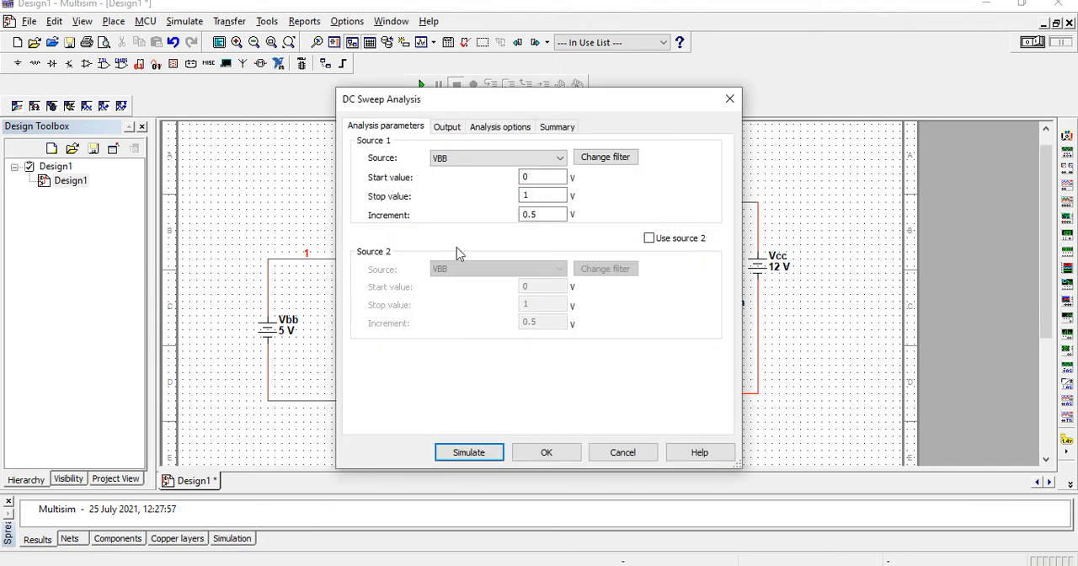
click(539, 195)
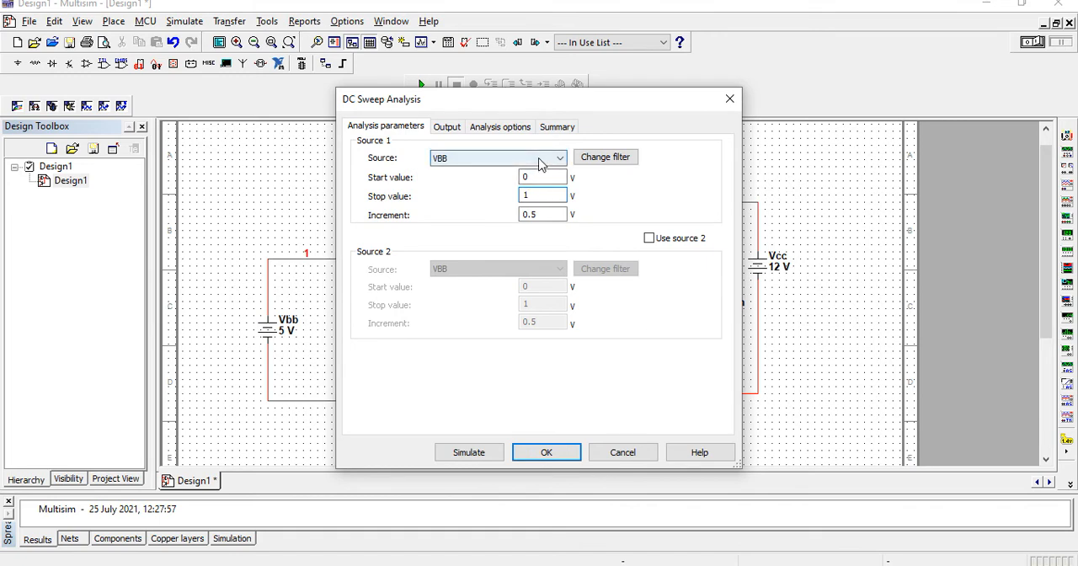
click(649, 238)
click(557, 270)
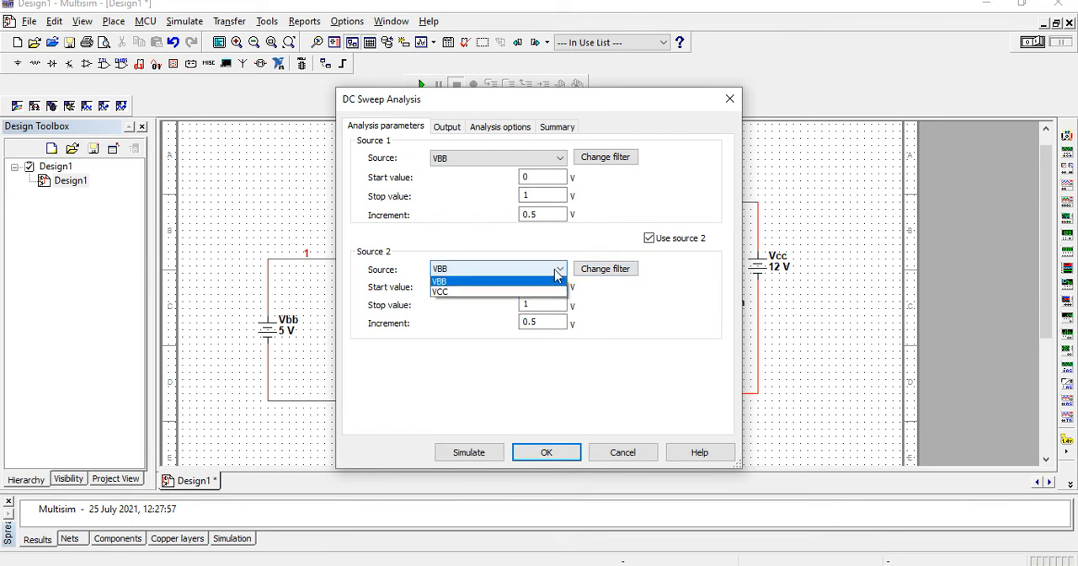
click(539, 292)
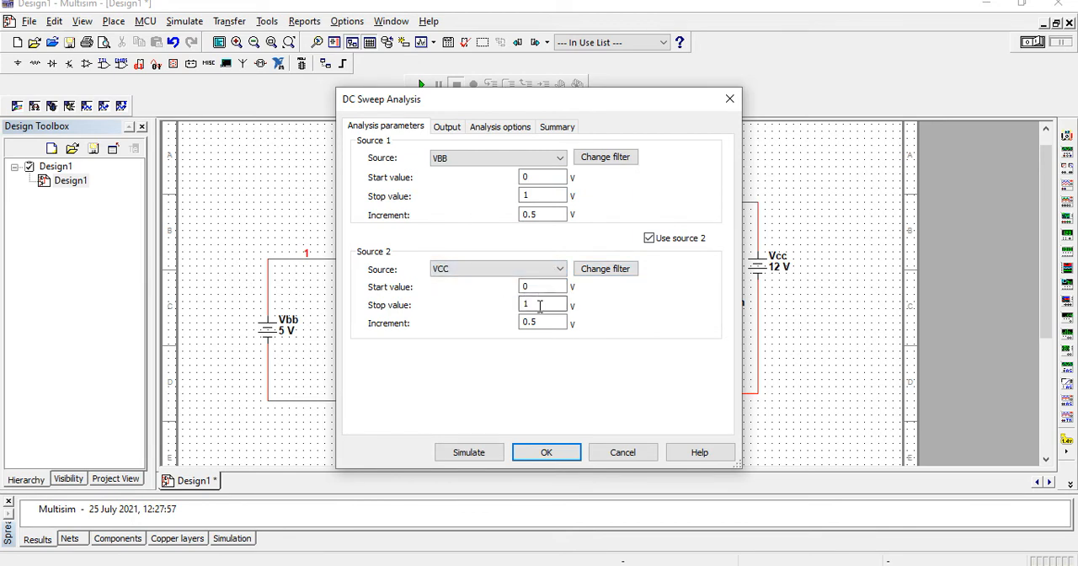
click(539, 306)
text(0)
double_click(555, 327)
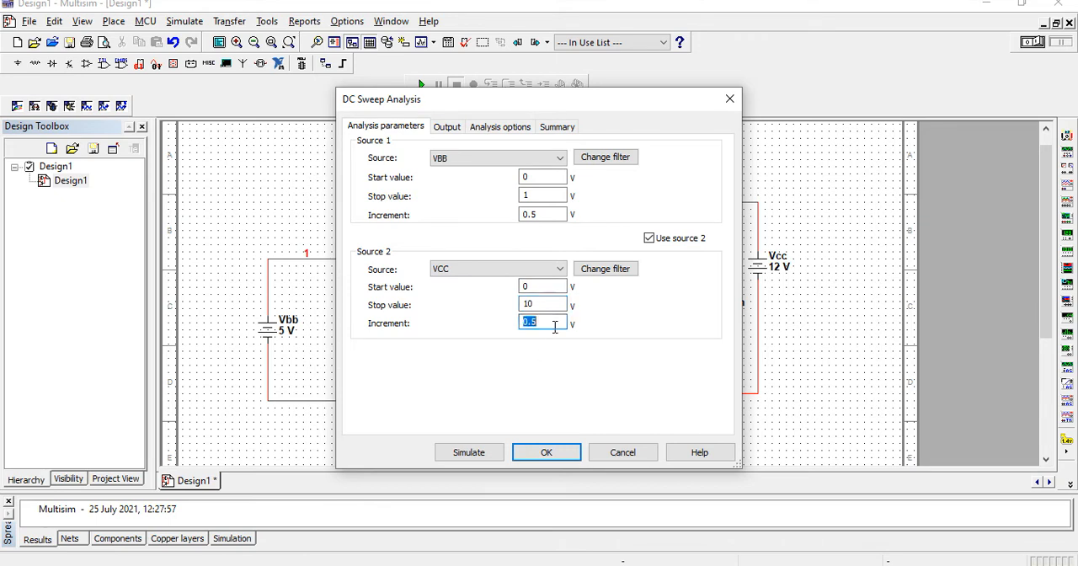
text(2)
Add the base current I(Q1[IB]) to the output variables selected for the DC Sweep analysis
click(449, 128)
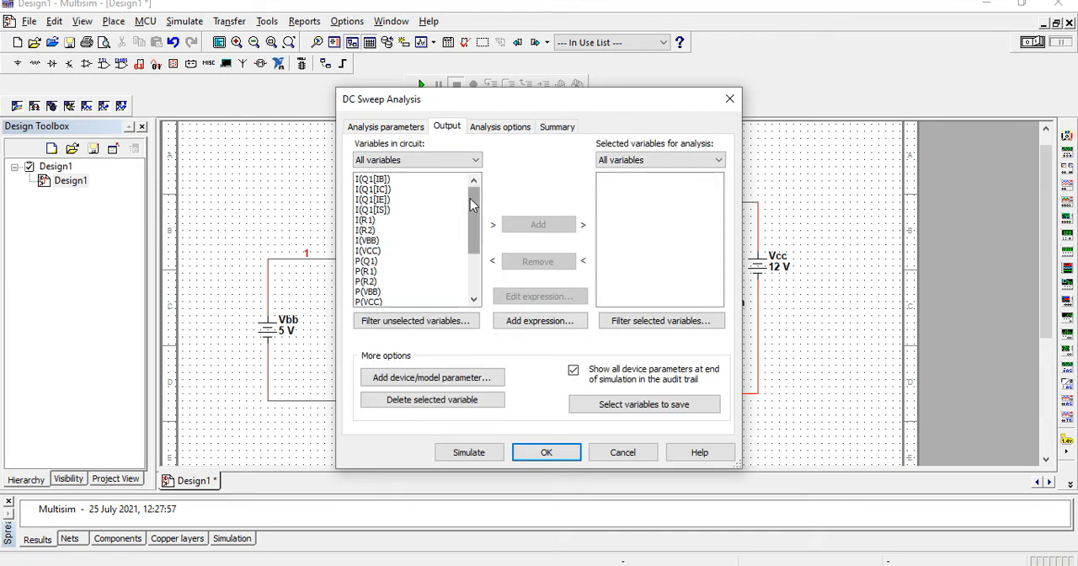
click(378, 179)
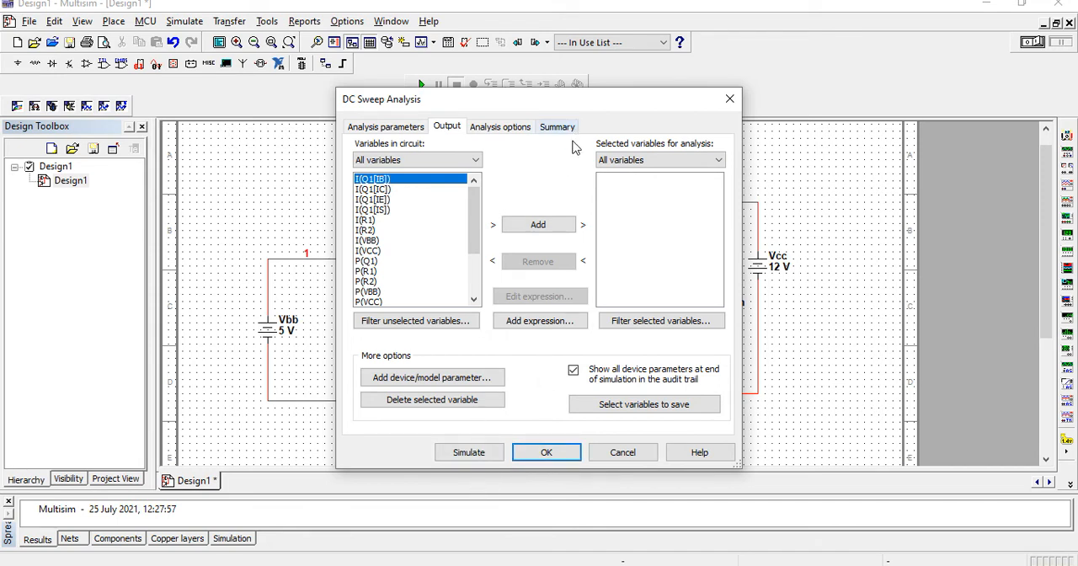
click(564, 224)
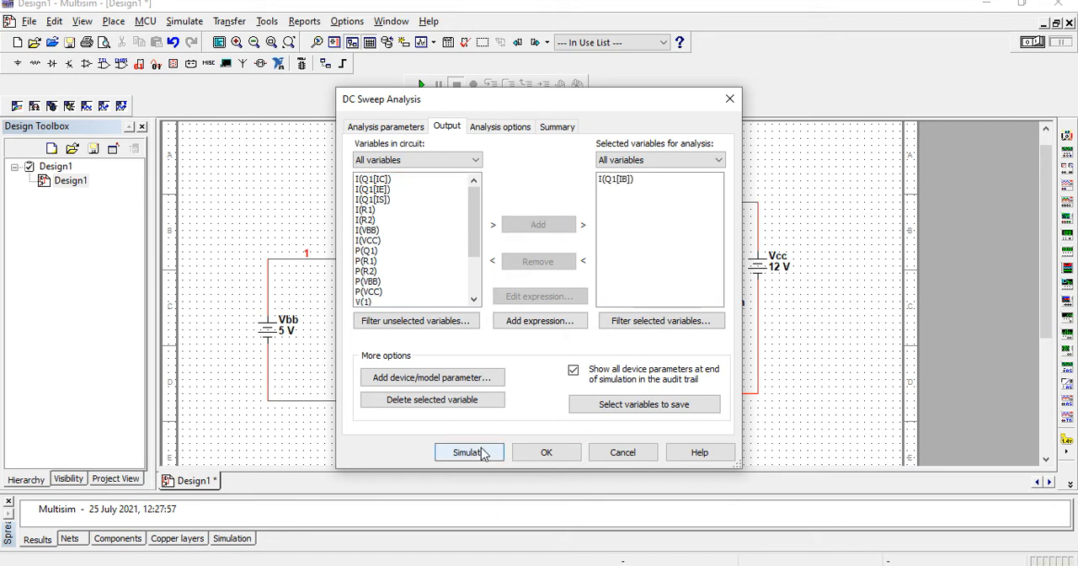
Simulate the DC sweep, examine the base current curves in the maximized graph window, and close the graph
click(388, 128)
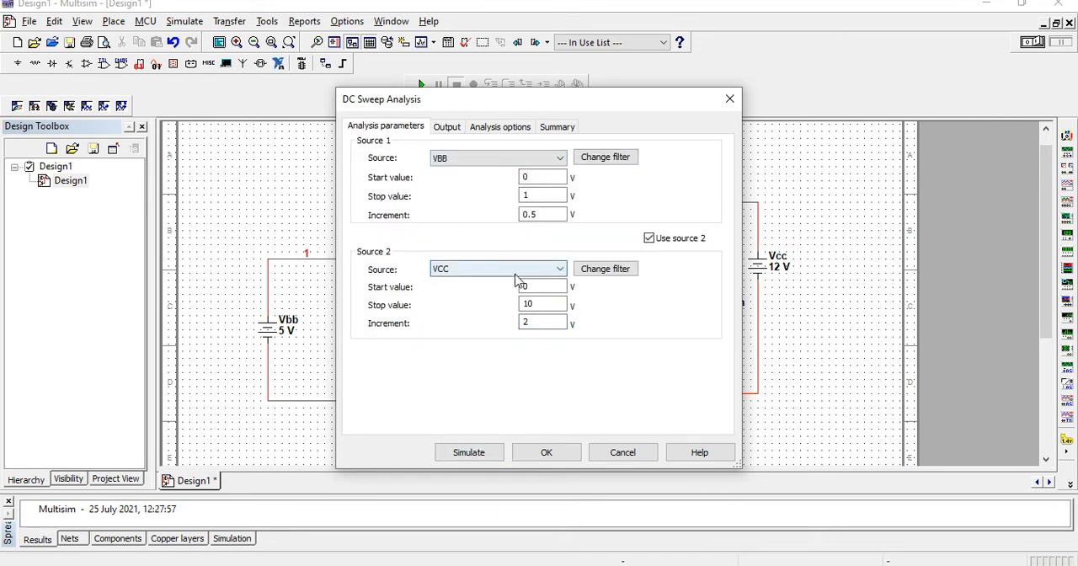
click(465, 453)
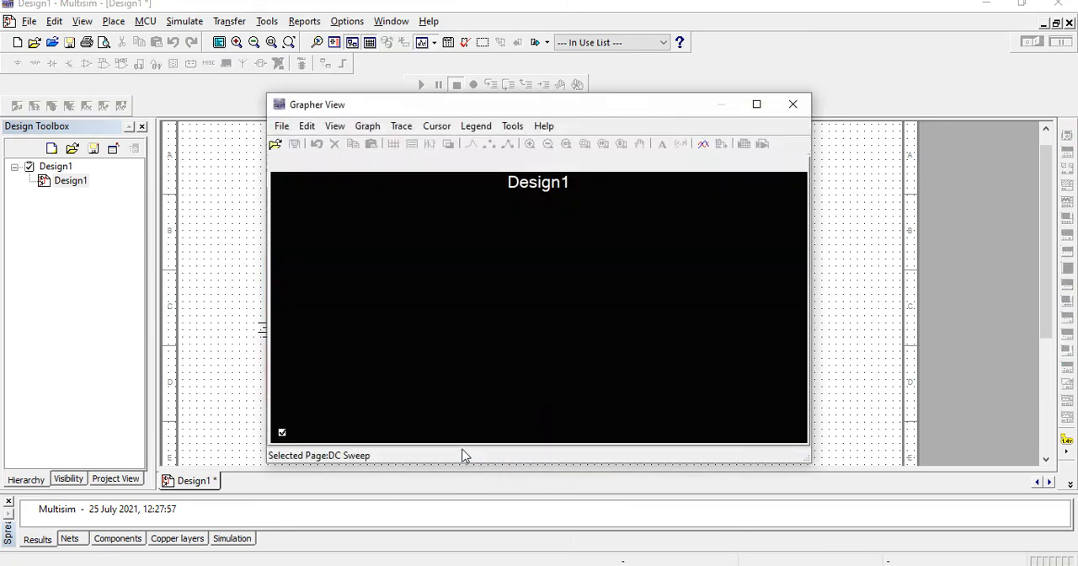
click(555, 352)
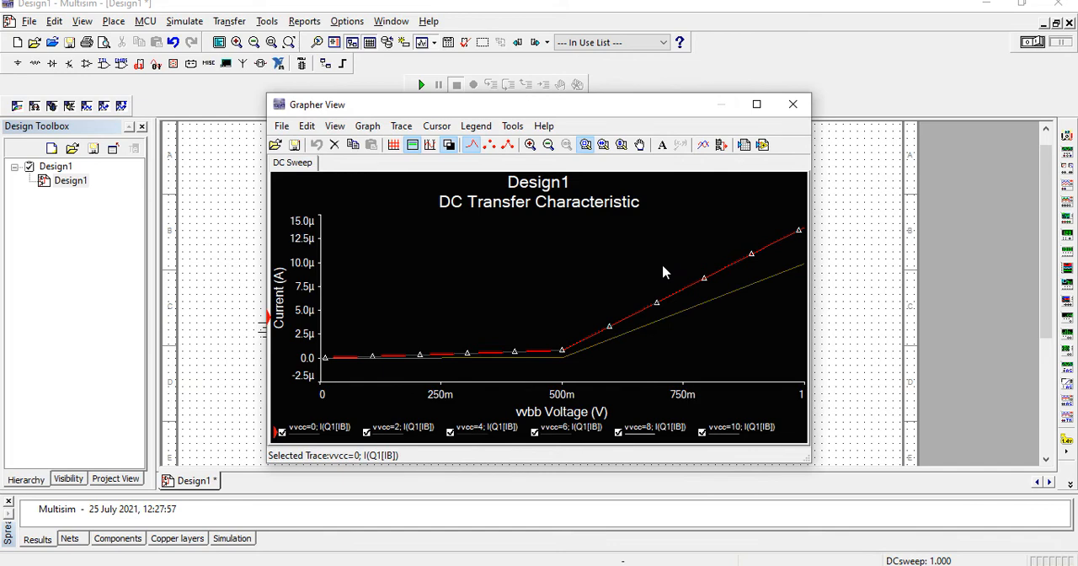
click(762, 109)
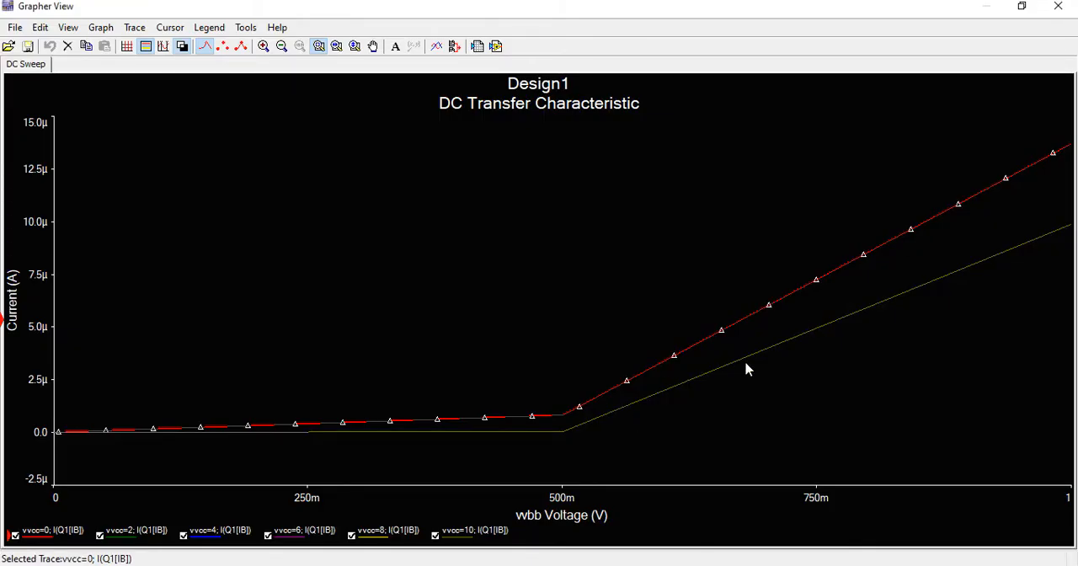
click(1058, 6)
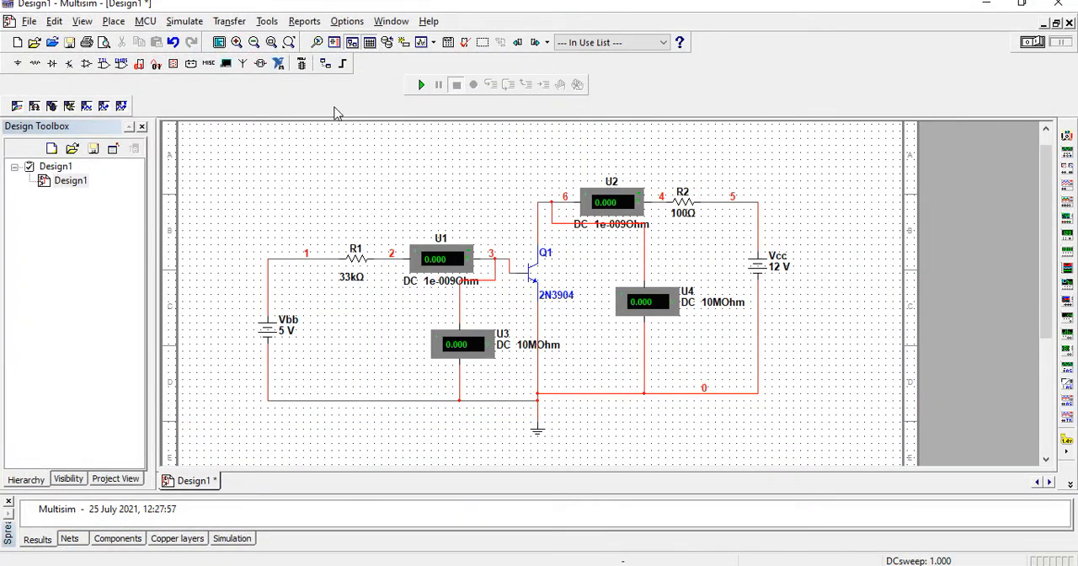
Reopen the DC Sweep analysis setup, set source 1's start value to -5 V, and assign VCC as source 1 and VBB as source 2
click(186, 22)
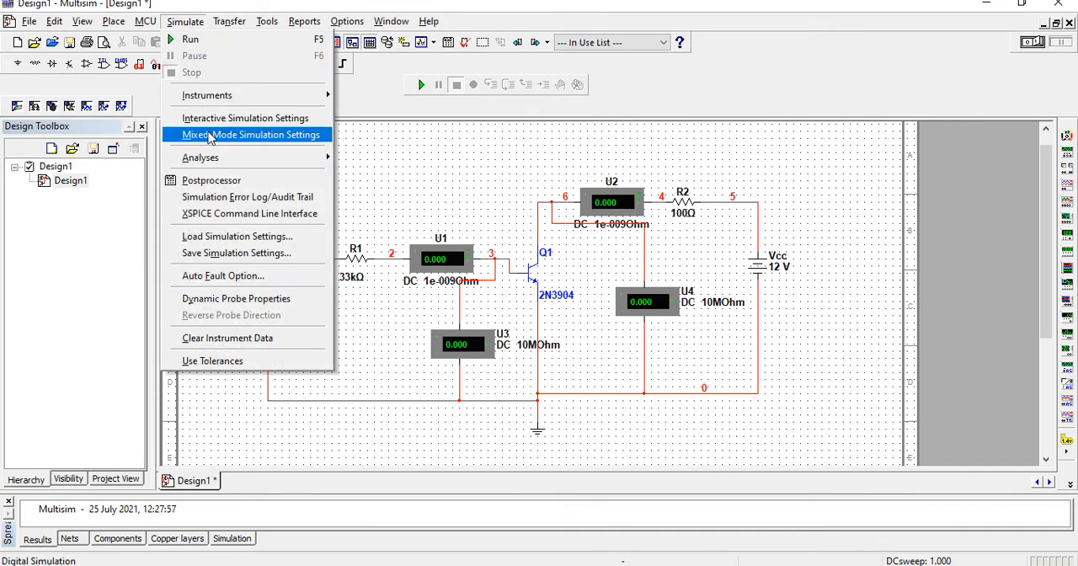
mouse_move(211, 158)
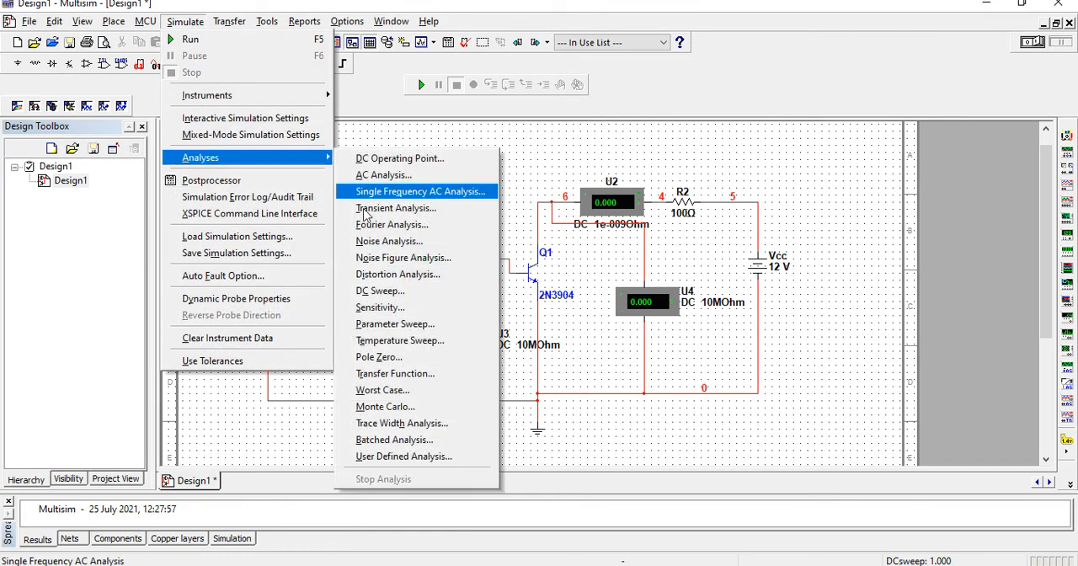
click(381, 292)
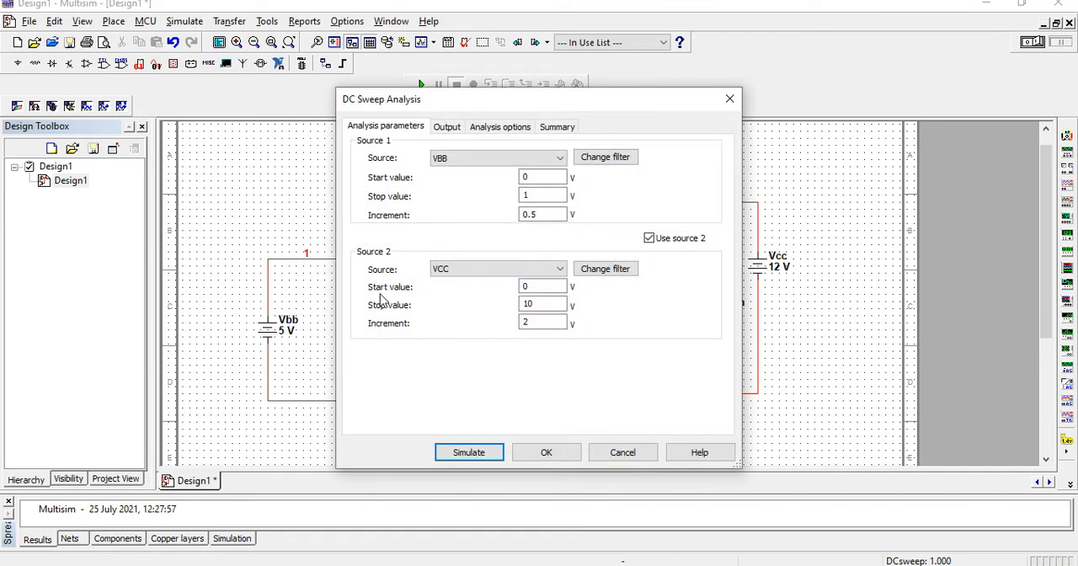
click(525, 177)
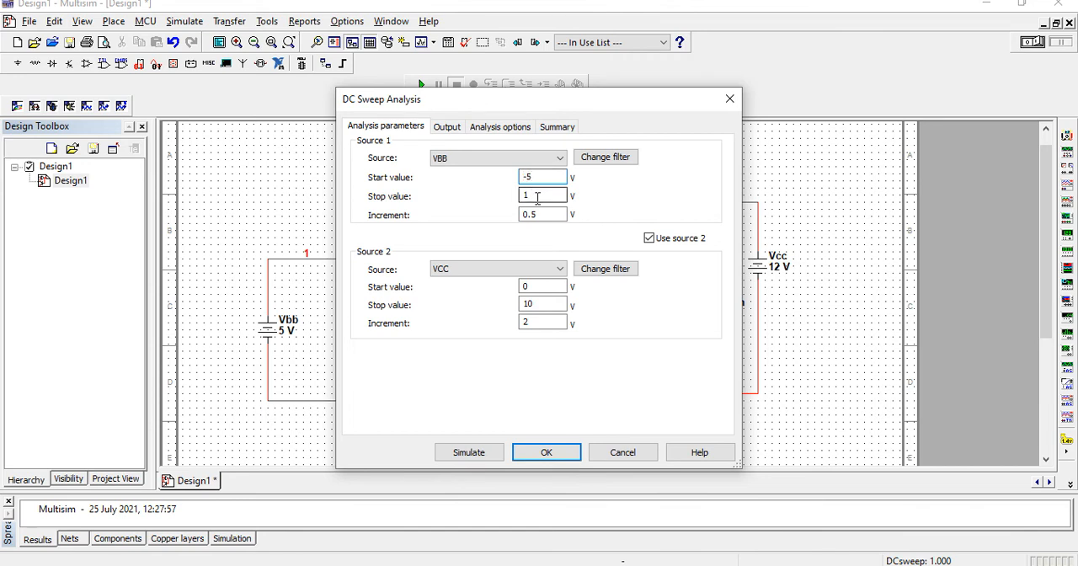
click(560, 158)
click(545, 182)
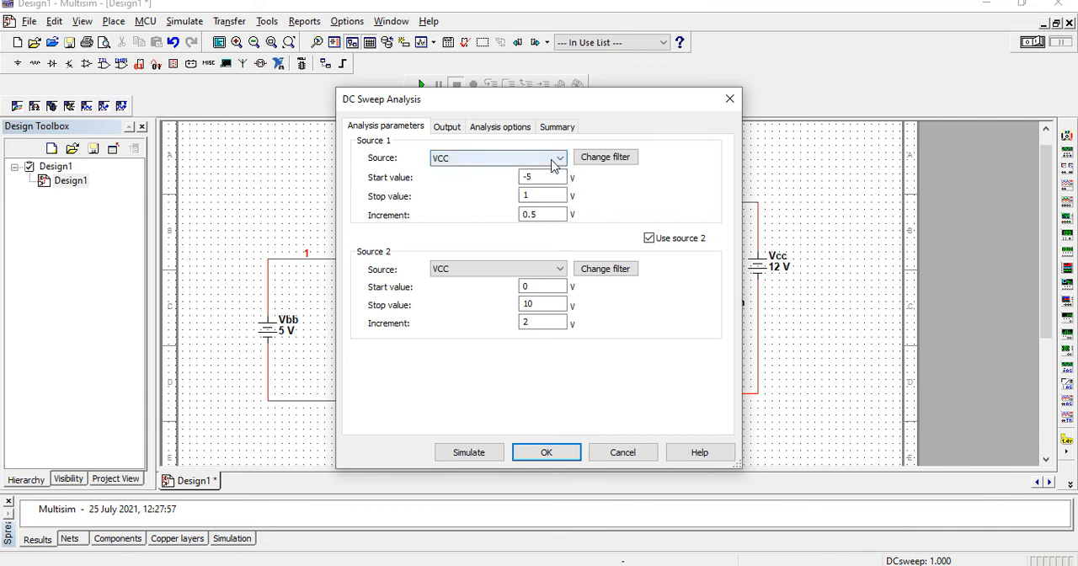
click(560, 270)
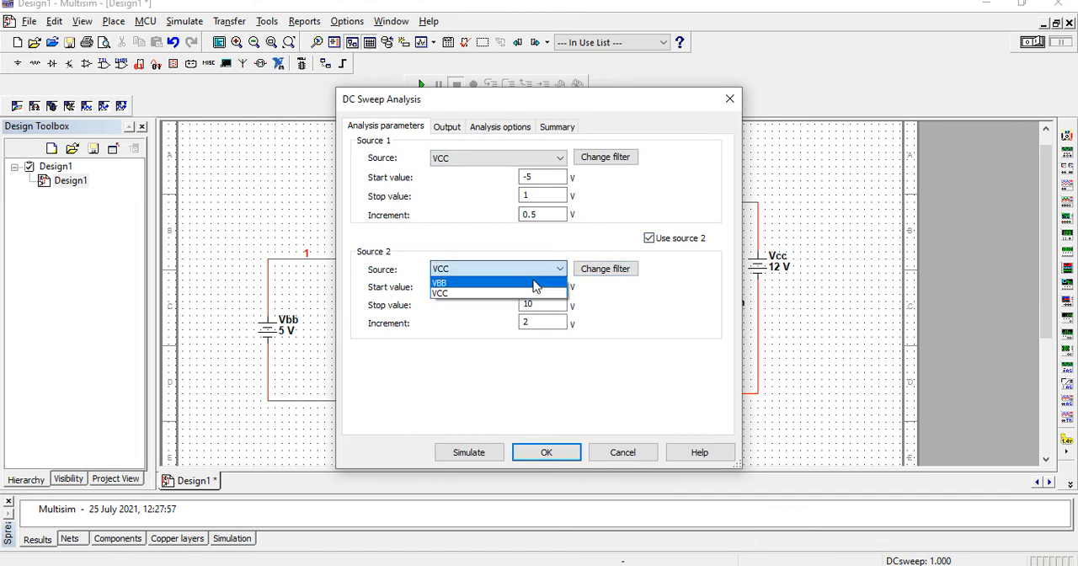
click(532, 283)
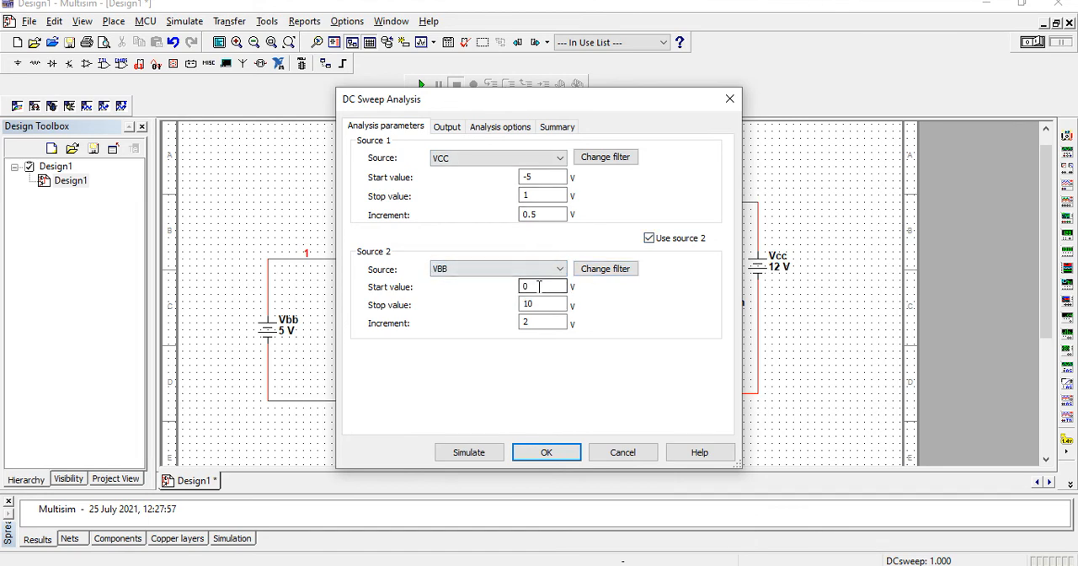
Set the VCC sweep range to start at -2 V and stop at 5 V with an increment of 0.01 V
click(543, 195)
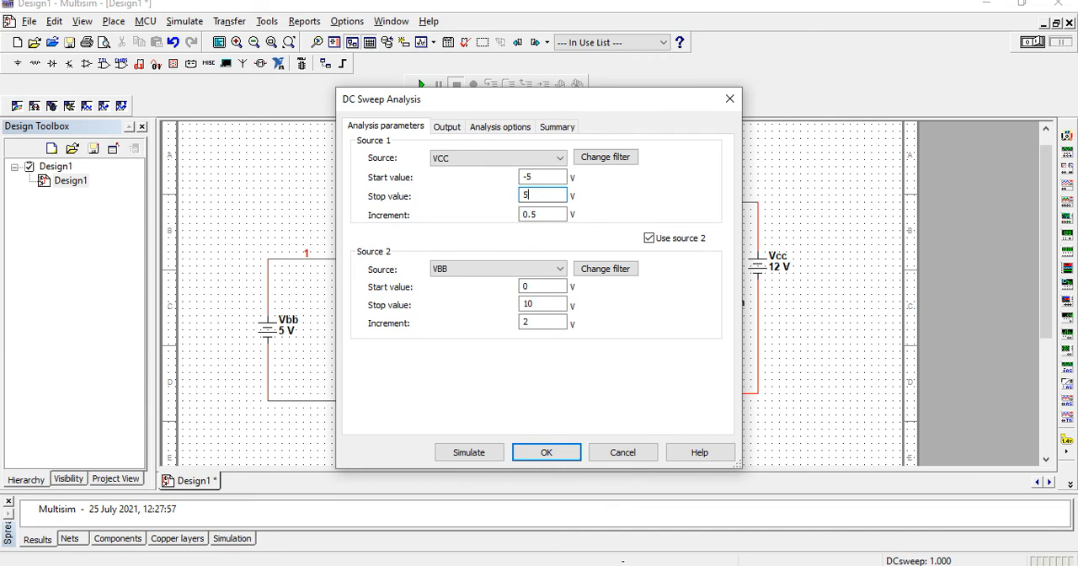
click(536, 176)
key(BackSpace)
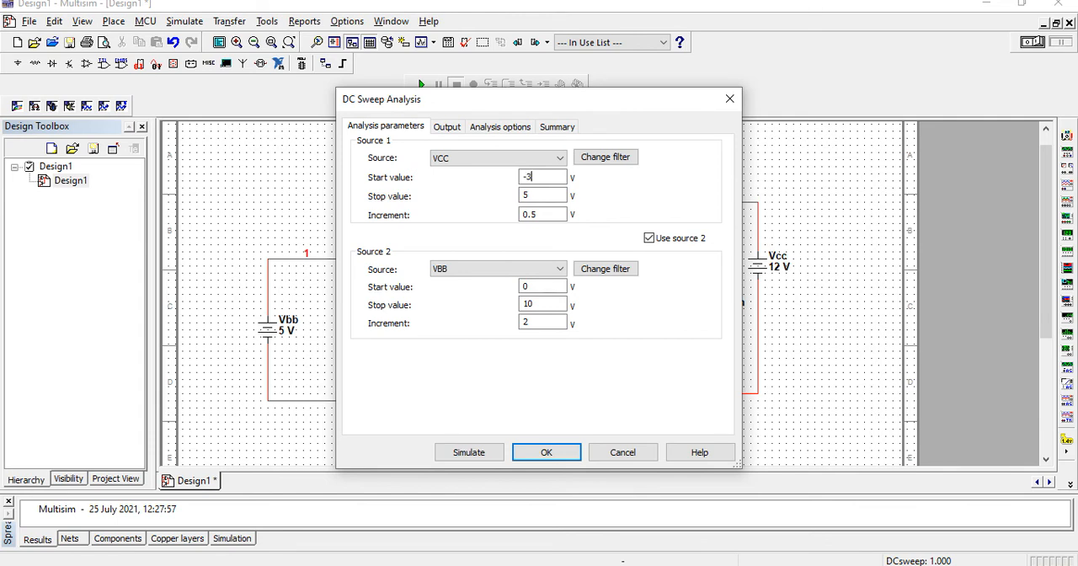
click(537, 214)
Replace the output variable I(Q1[IB]) with the collector current I(Q1[IC]) and simulate the DC sweep
click(454, 129)
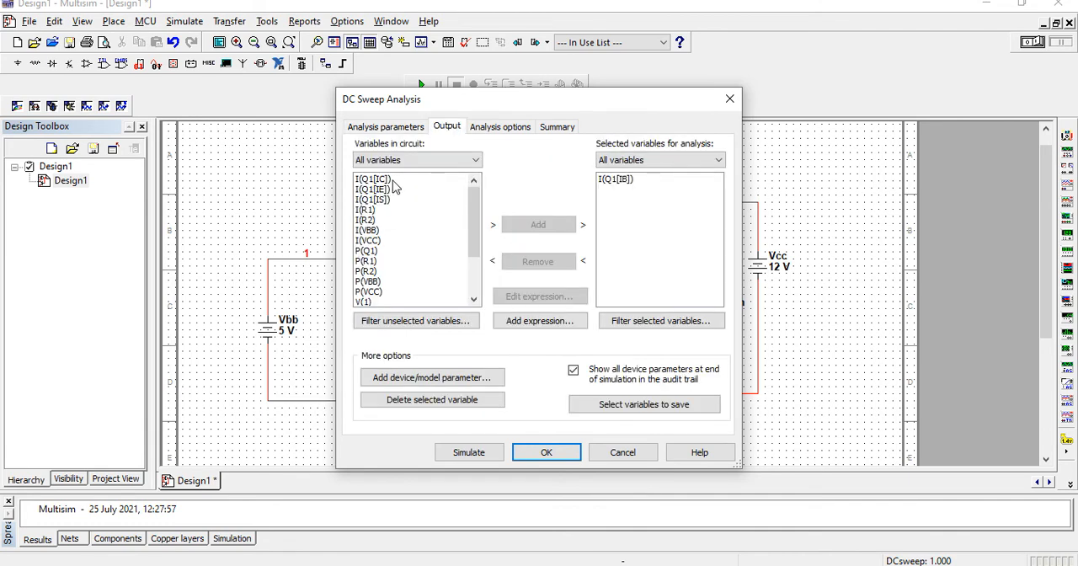
click(393, 181)
click(558, 230)
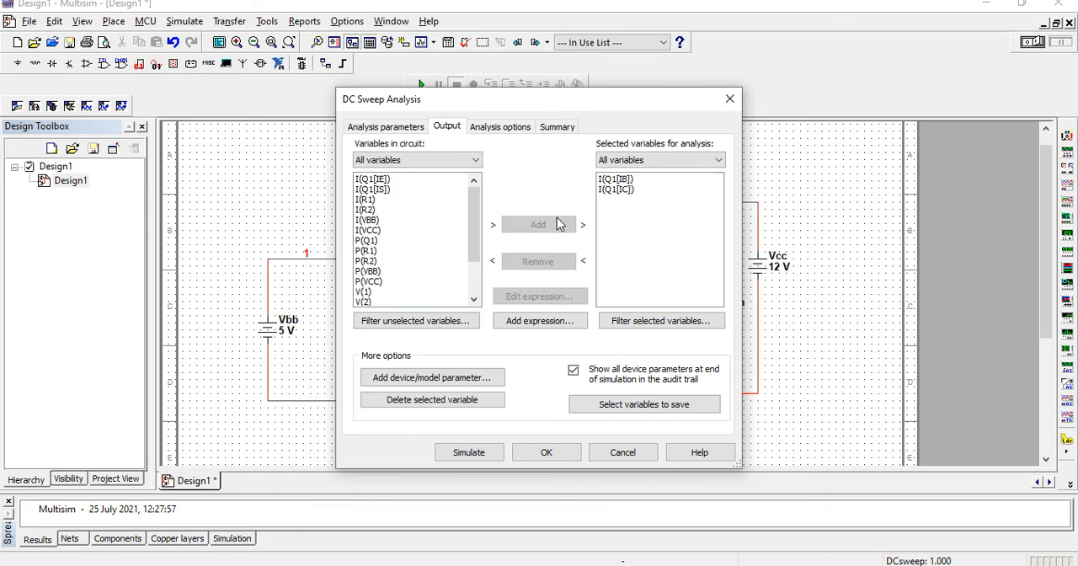
click(613, 181)
click(529, 262)
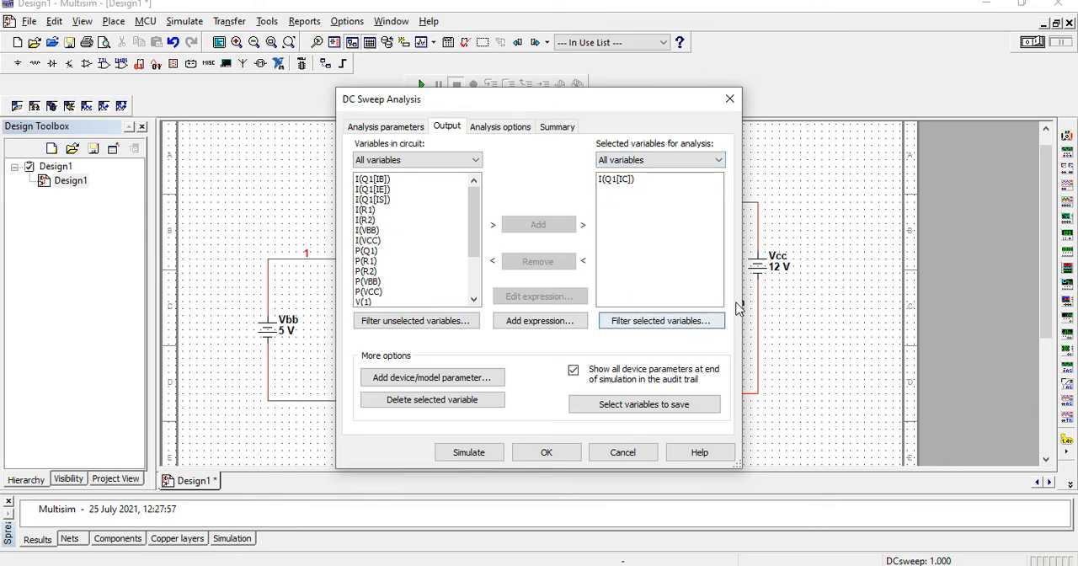
click(459, 455)
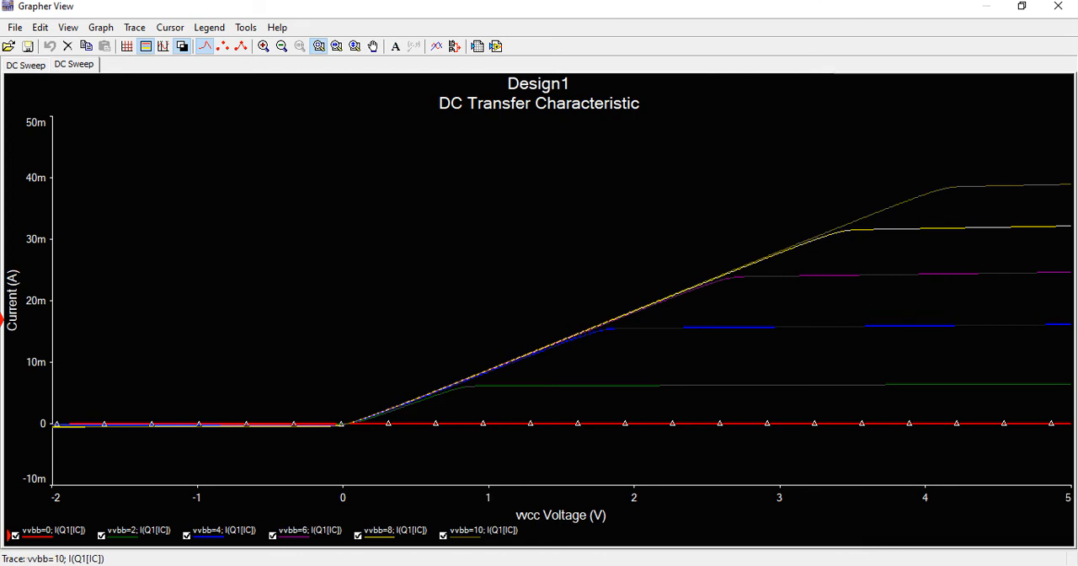
Compare the simulated collector current curves with the reference characteristics on the Curve slide in PowerPoint
mouse_move(716, 565)
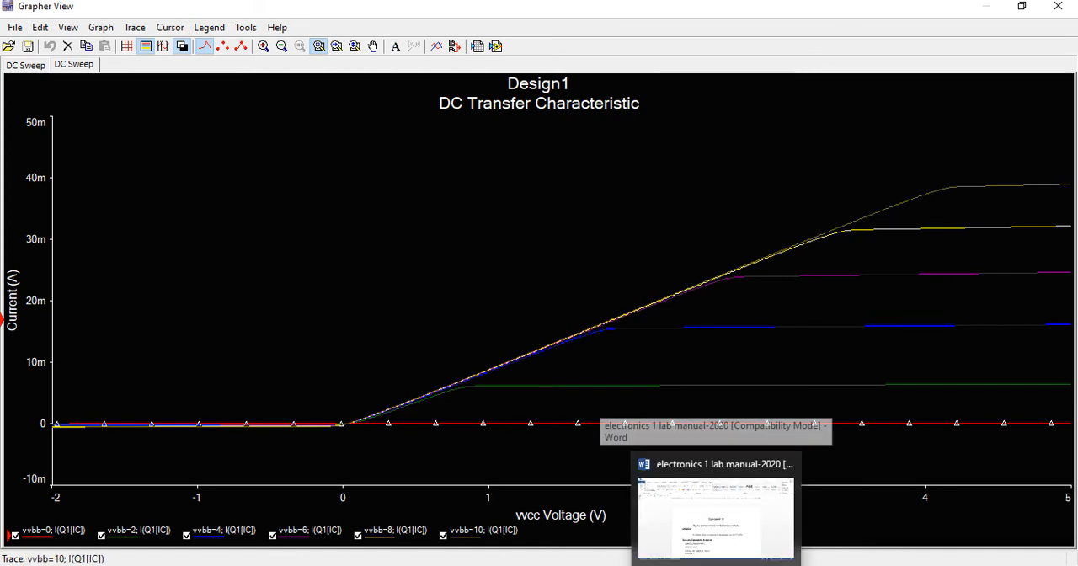
click(679, 565)
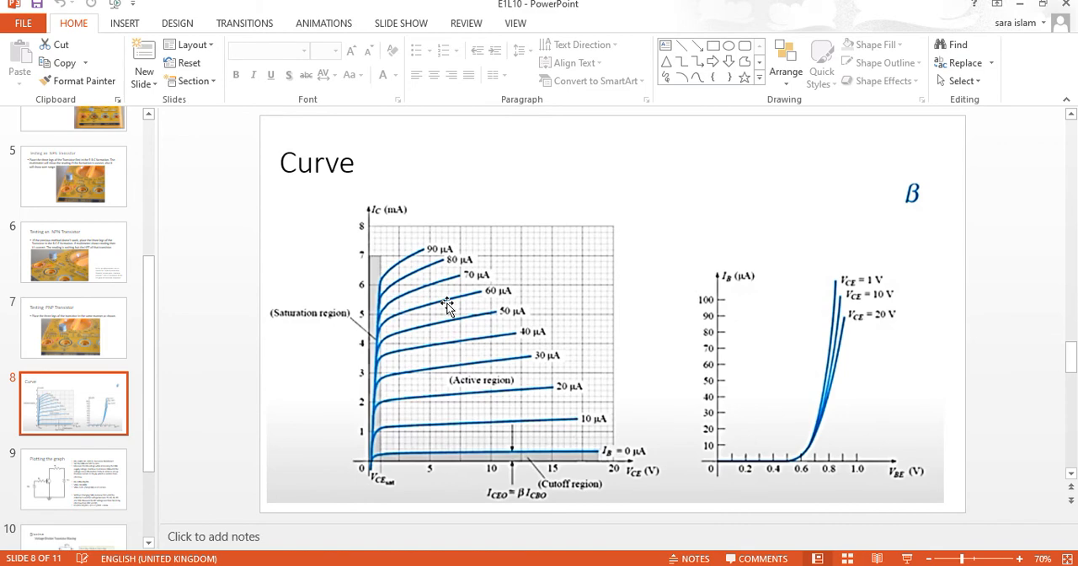
click(716, 565)
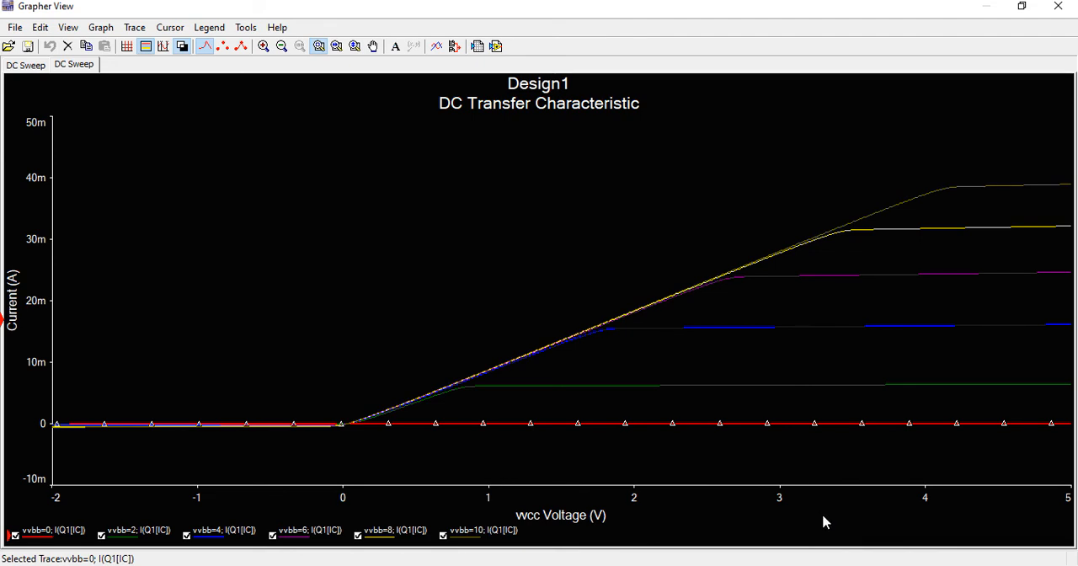
click(485, 564)
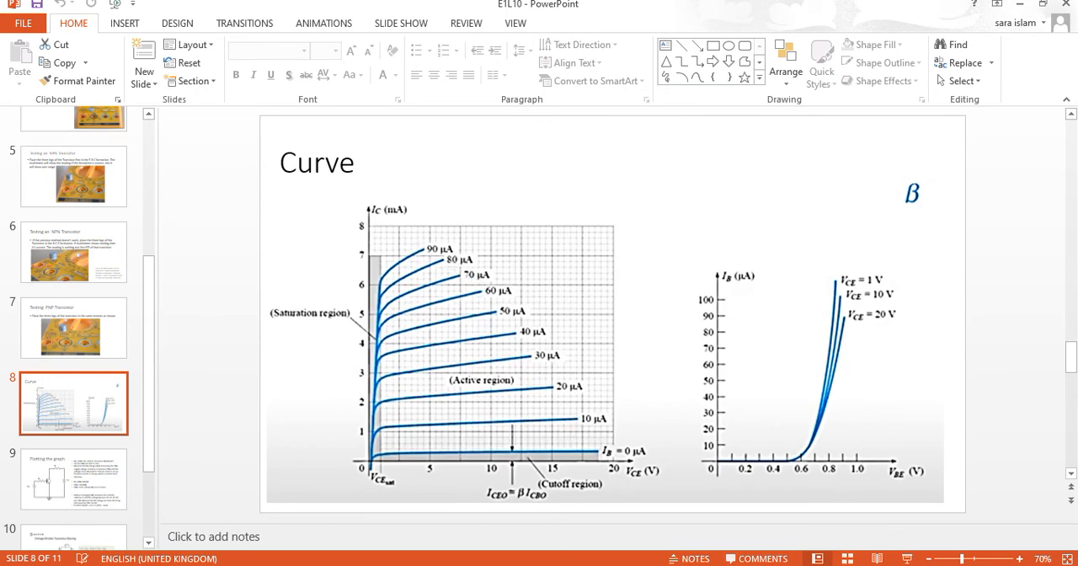
key(alt+Tab)
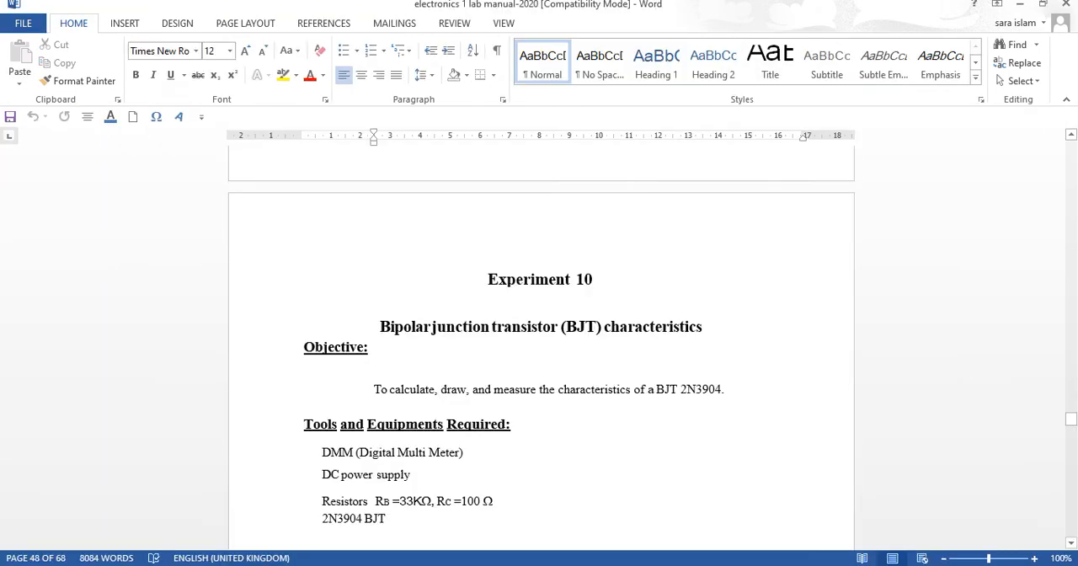
key(alt+Tab)
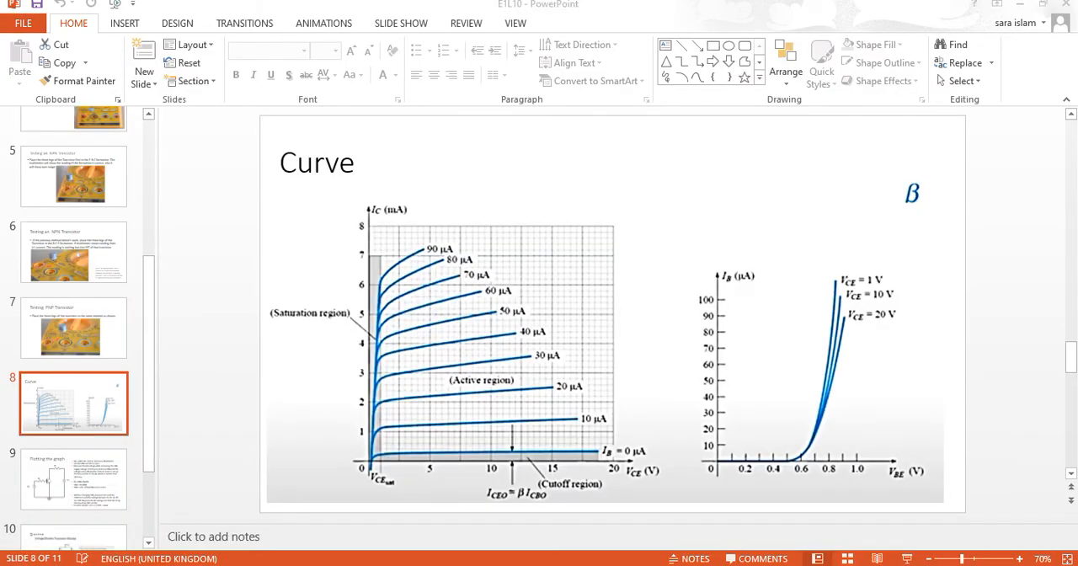
Return to Grapher View and show the collector current graph with a grid, a white background, and lines with data-point symbols
key(alt+Tab)
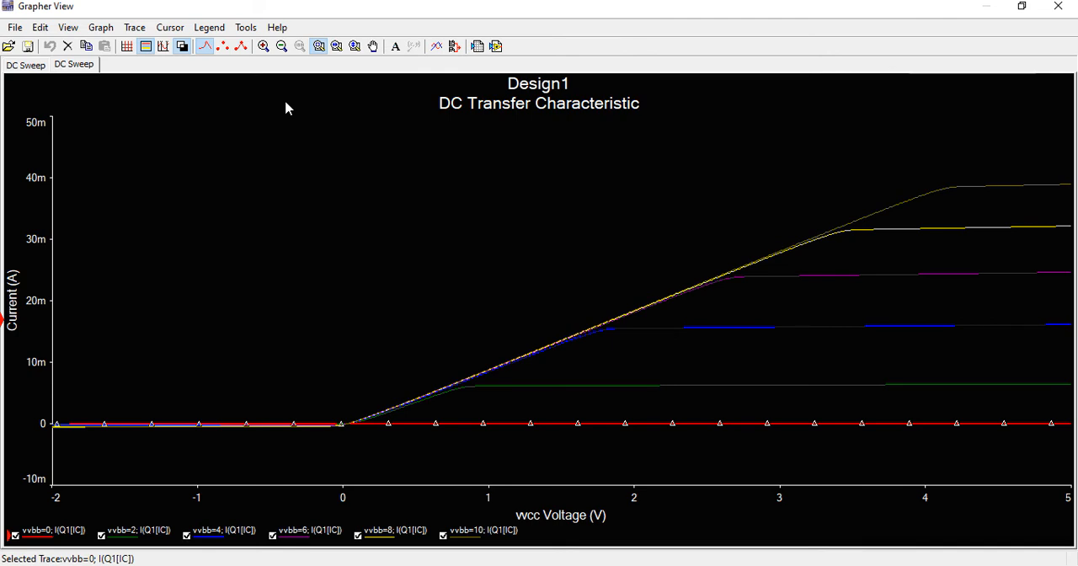
click(181, 47)
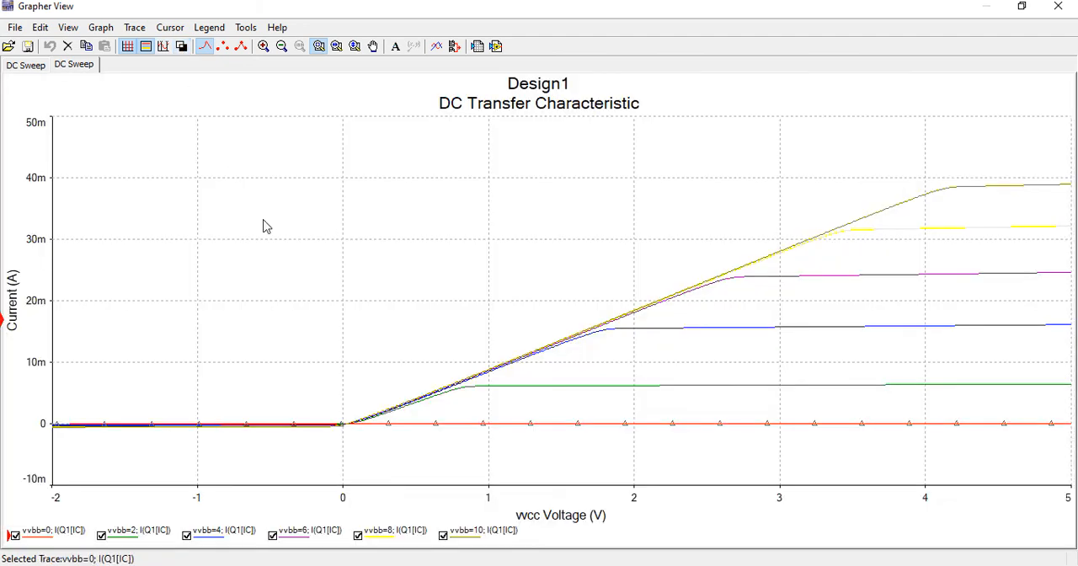
click(241, 46)
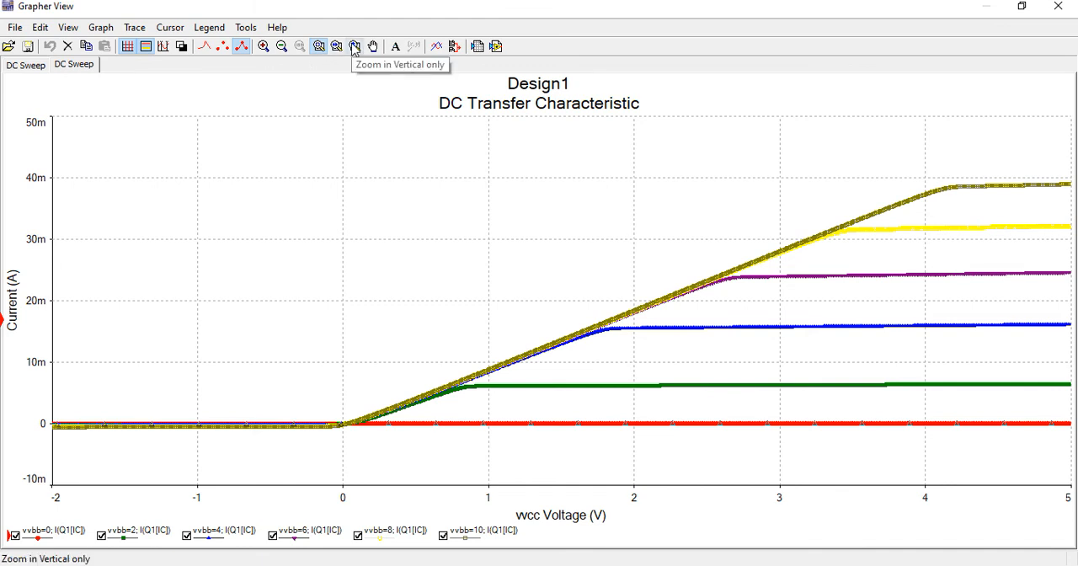
Export all six collector current traces to a new Microsoft Excel worksheet
click(478, 47)
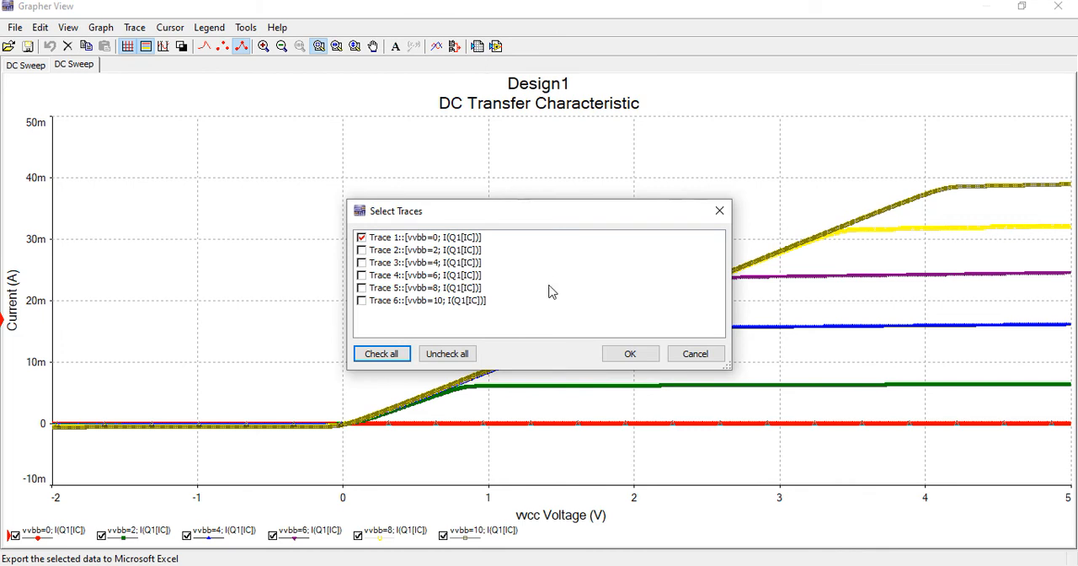
click(378, 355)
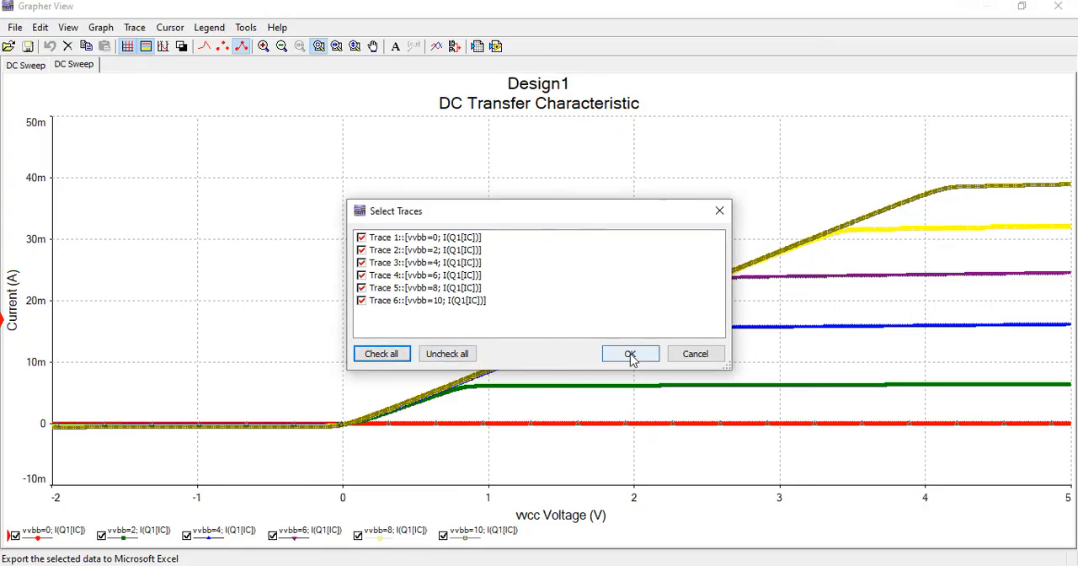
click(633, 358)
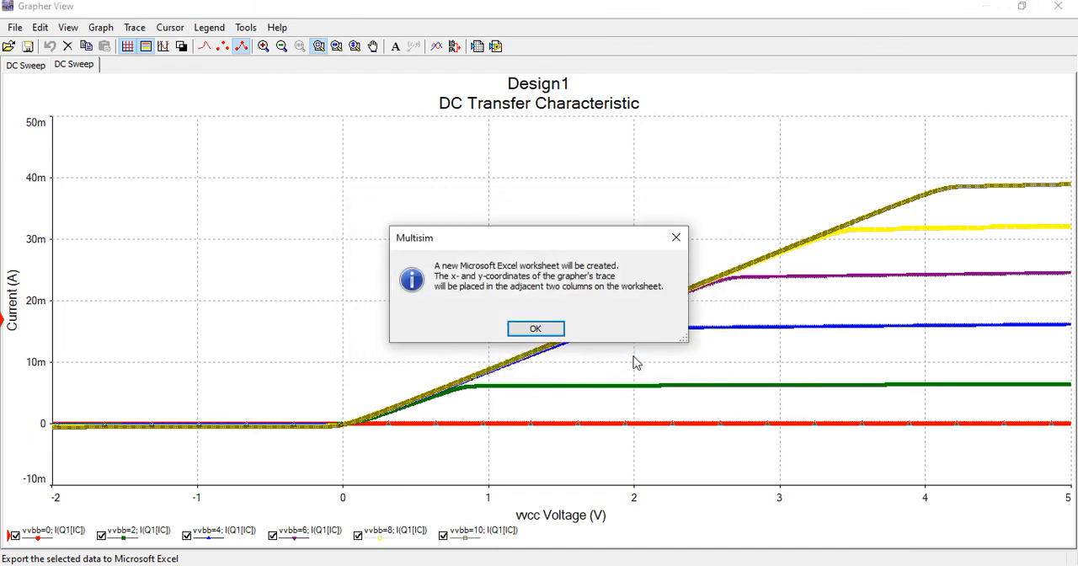
click(563, 332)
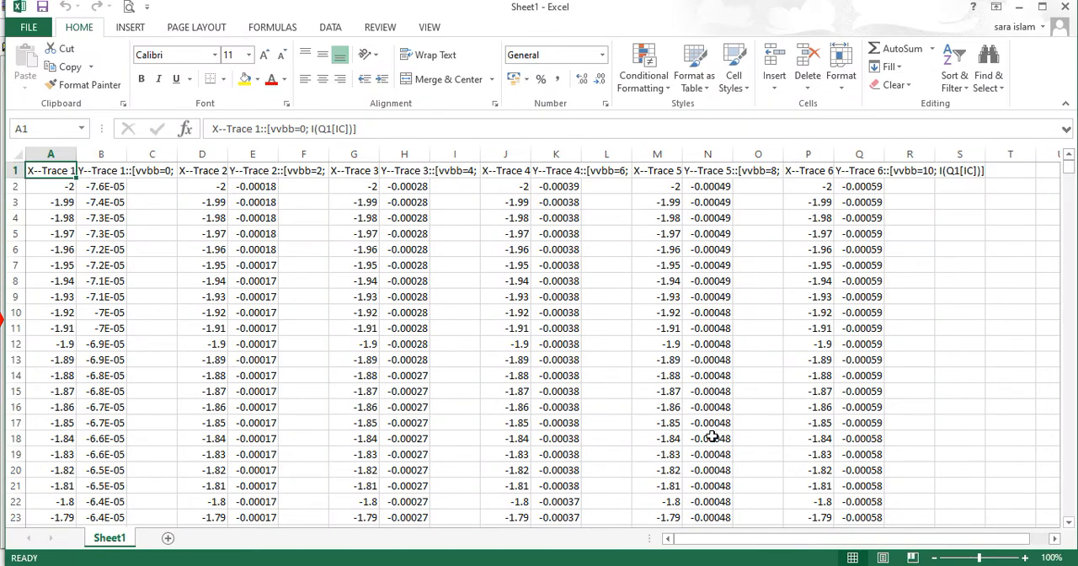
Wrap the trace header text in row 1 of the exported worksheet
click(14, 171)
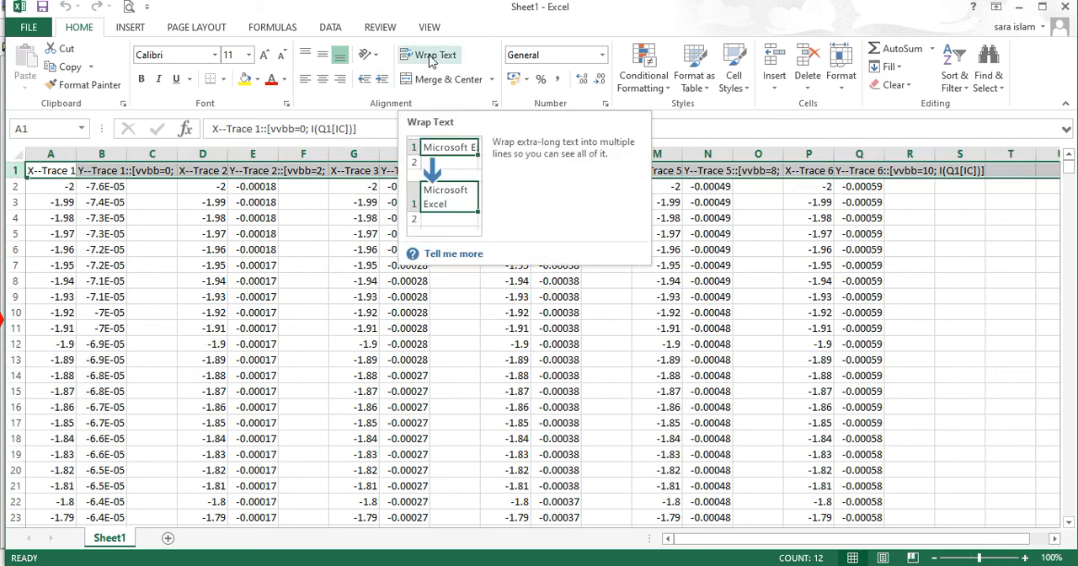
click(431, 65)
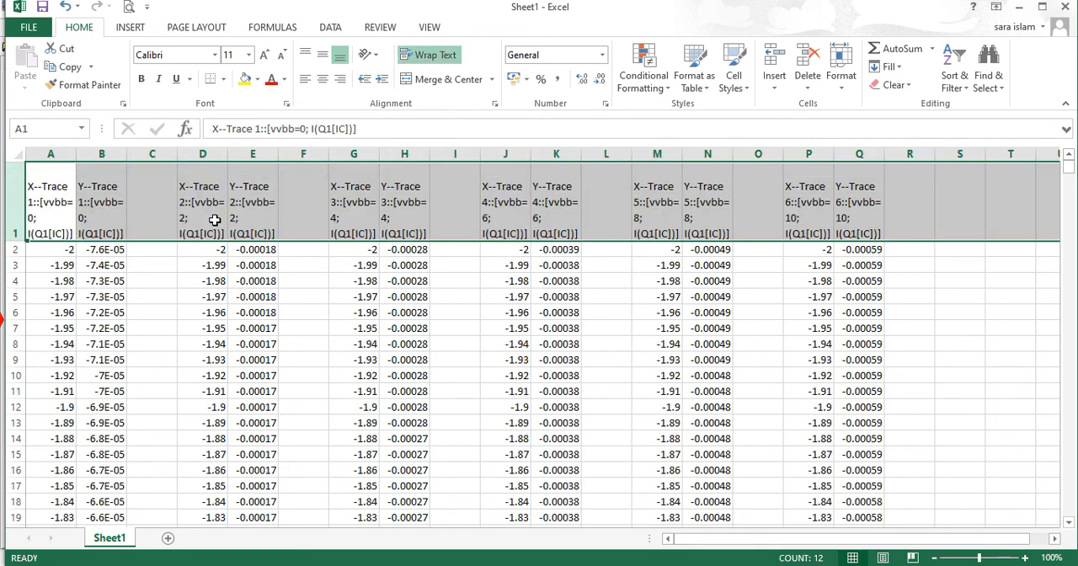
click(215, 220)
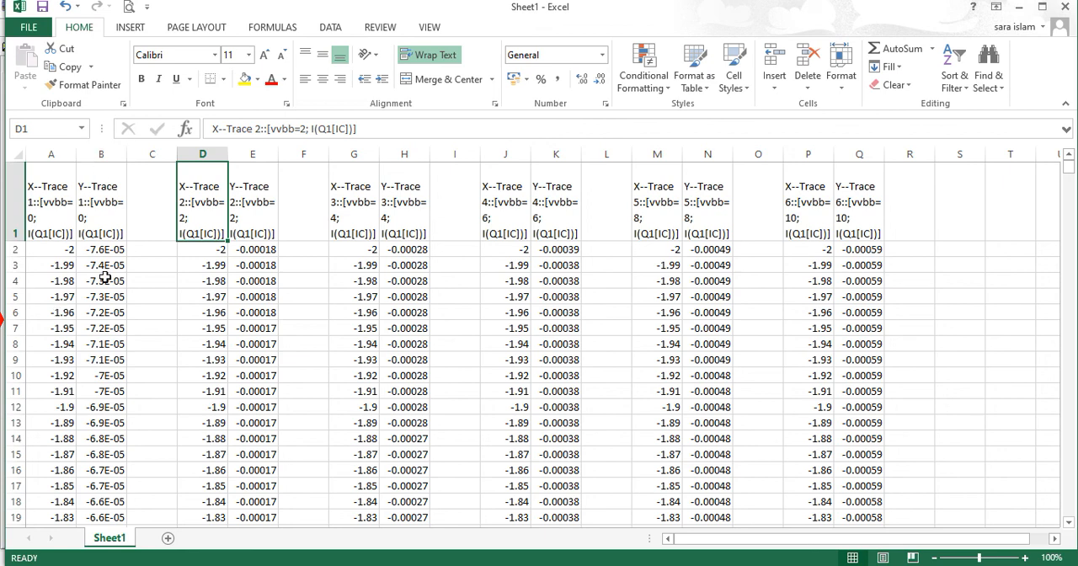
Widen column B to show the full current values of trace 1, and close the worksheet
drag(126, 154, 167, 162)
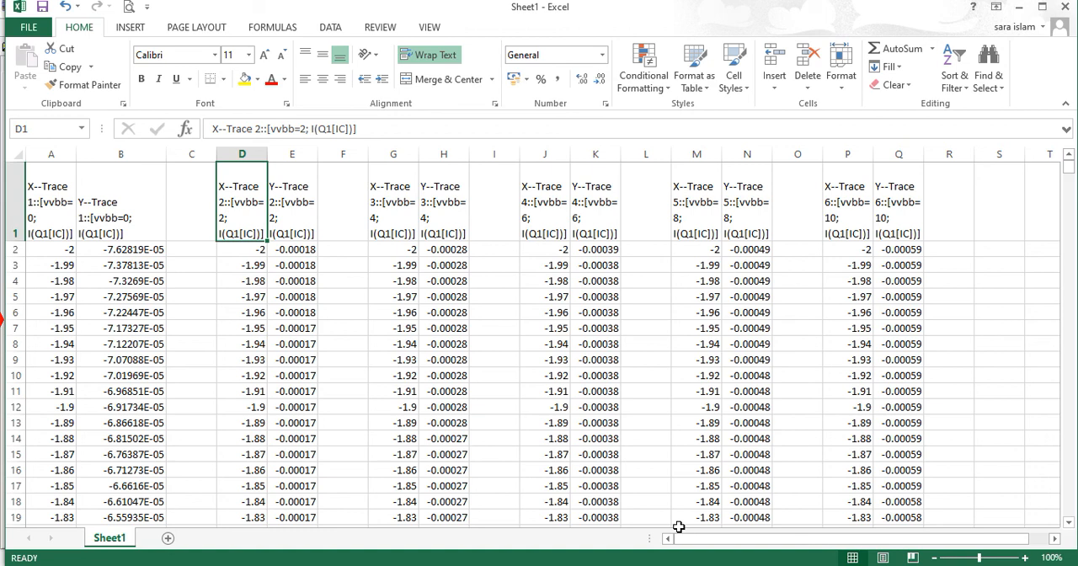
click(1065, 6)
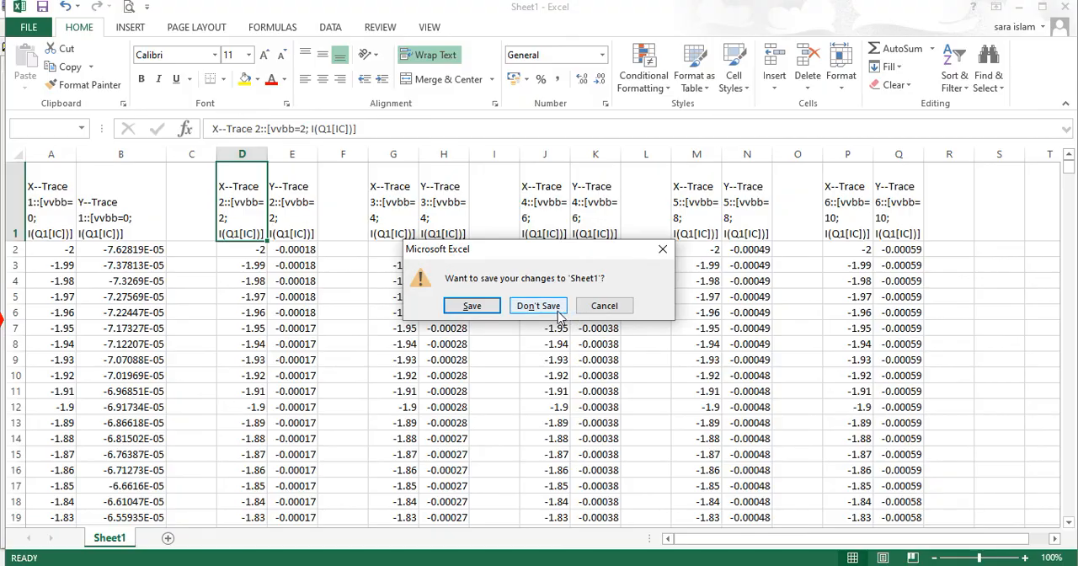